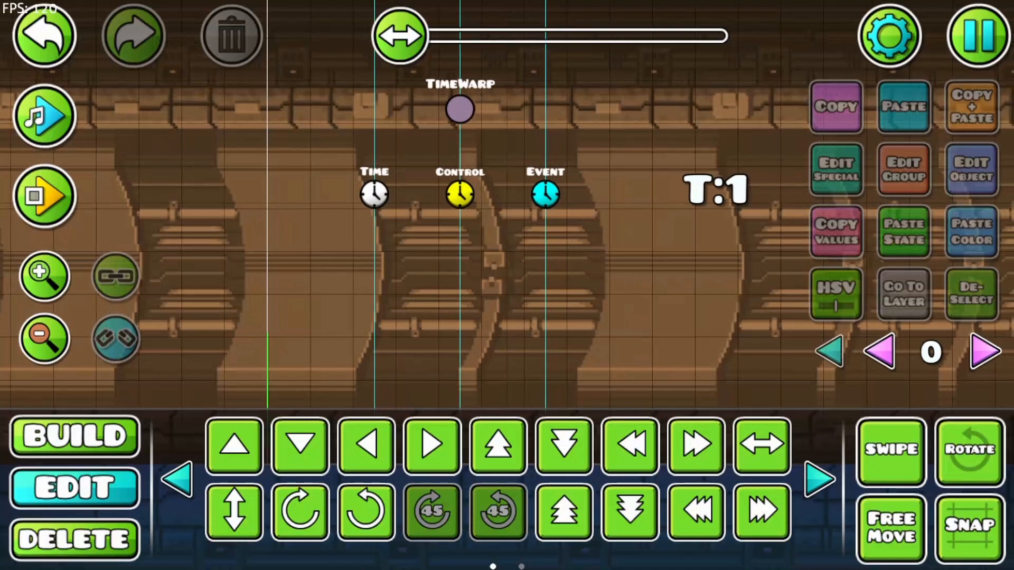
Review the level's game type, colours and song in the level settings.
{"action": "left_click_drag", "start_coordinate": [558, 235], "coordinate": [589, 344]}
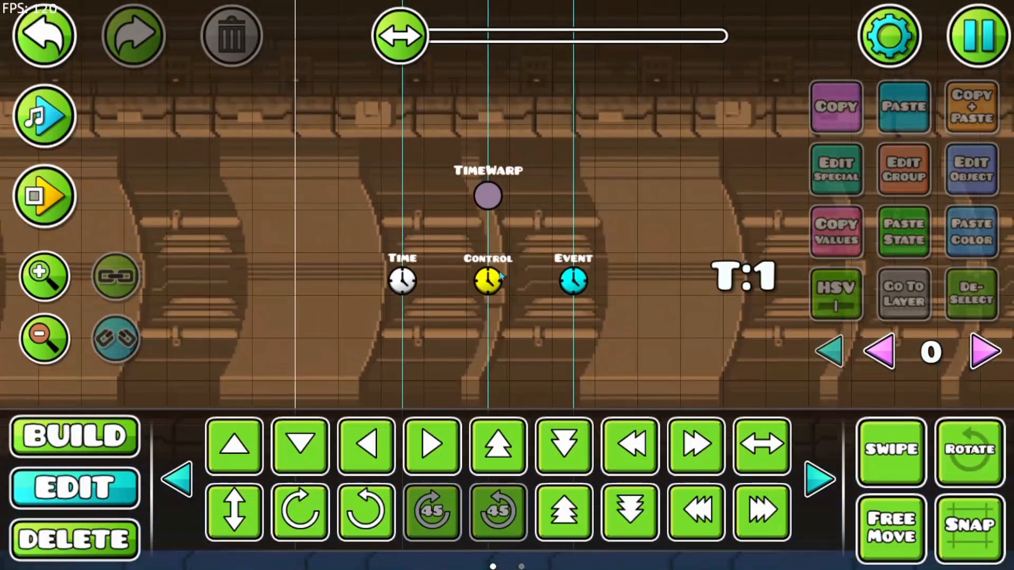
{"action": "left_click", "coordinate": [489, 196]}
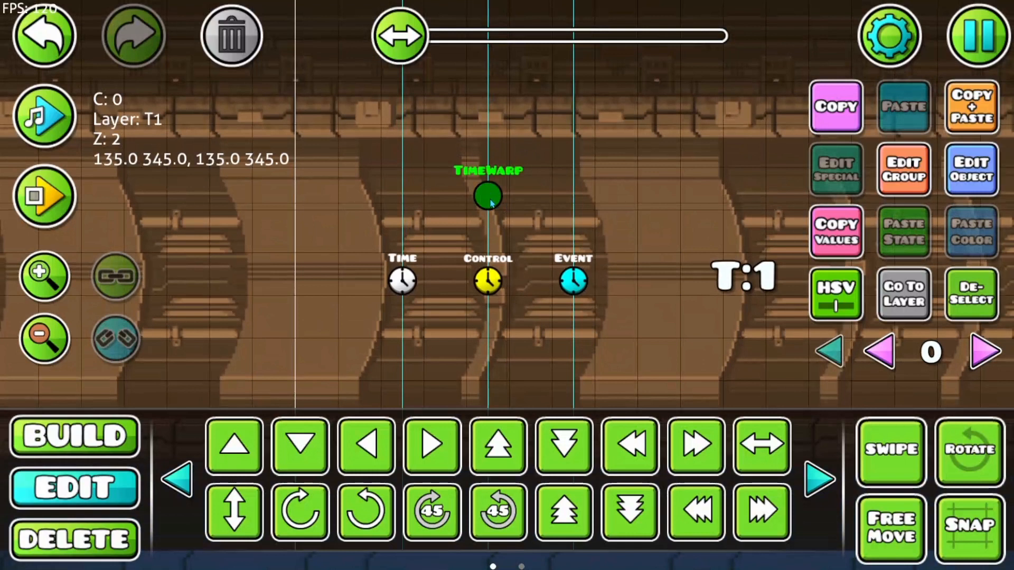
{"action": "left_click_drag", "start_coordinate": [520, 185], "coordinate": [515, 146]}
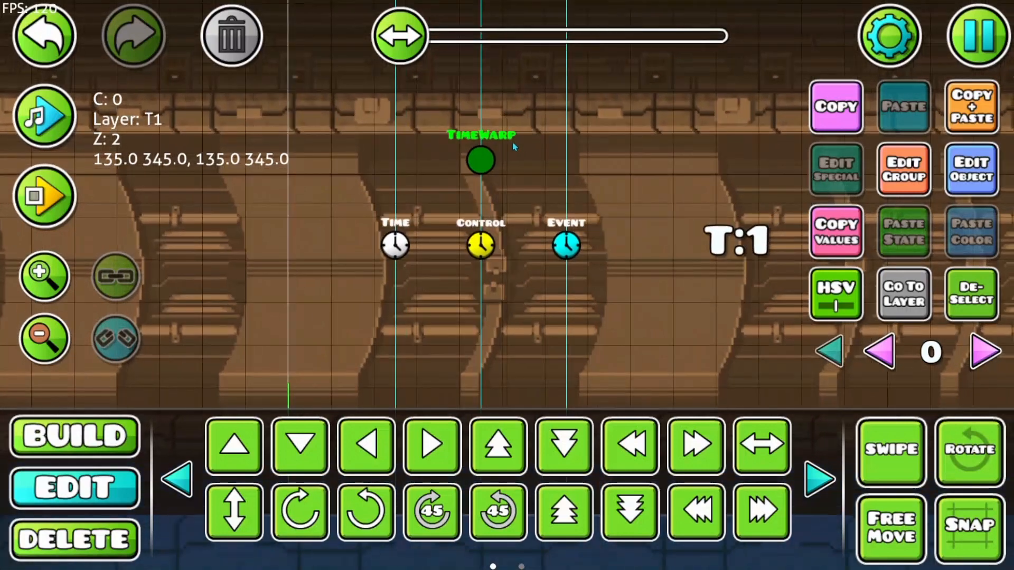
{"action": "left_click_drag", "start_coordinate": [515, 147], "coordinate": [519, 153]}
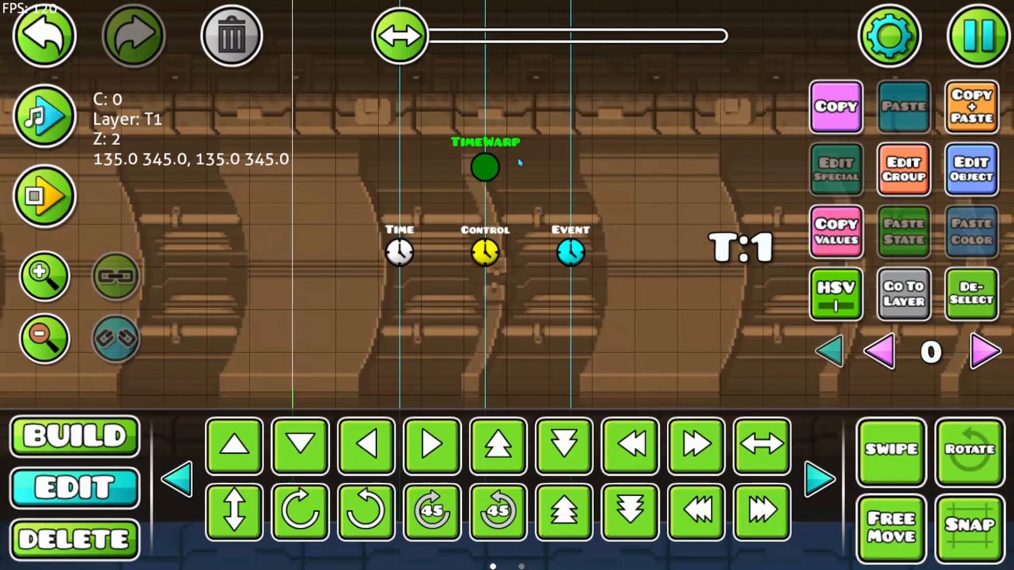
{"action": "left_click_drag", "start_coordinate": [559, 161], "coordinate": [567, 157]}
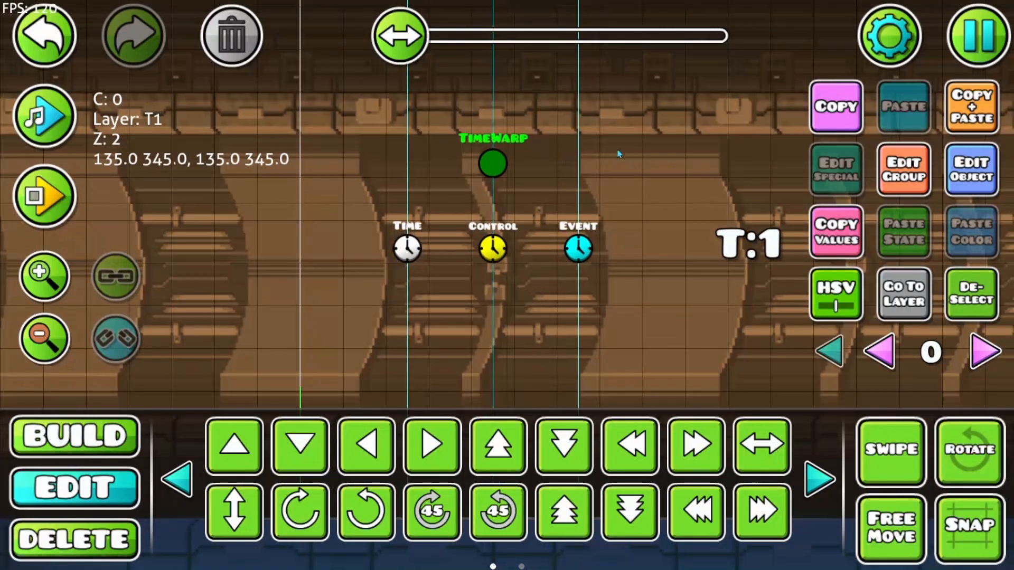
{"action": "left_click", "coordinate": [866, 38]}
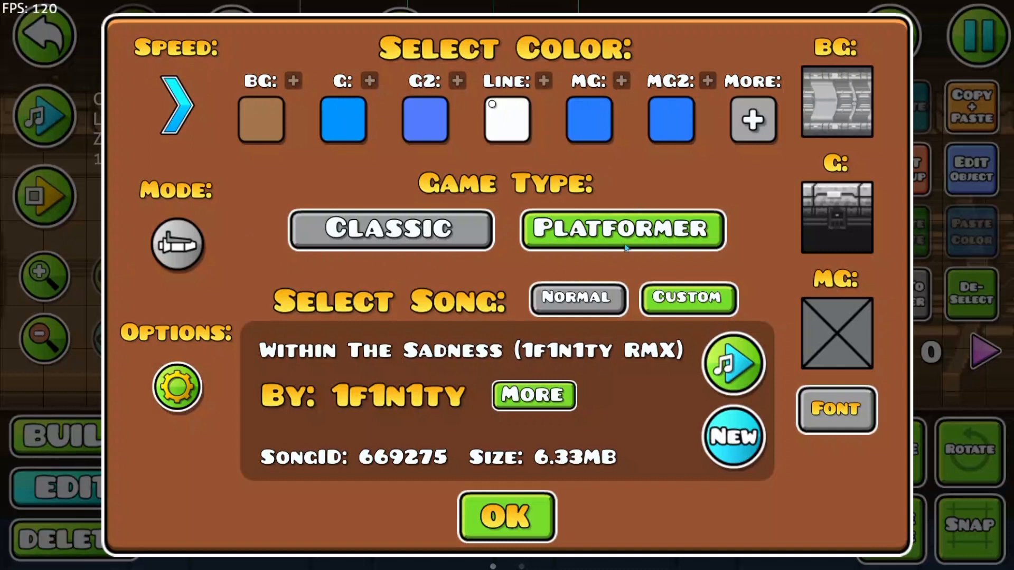
{"action": "key", "text": "Escape"}
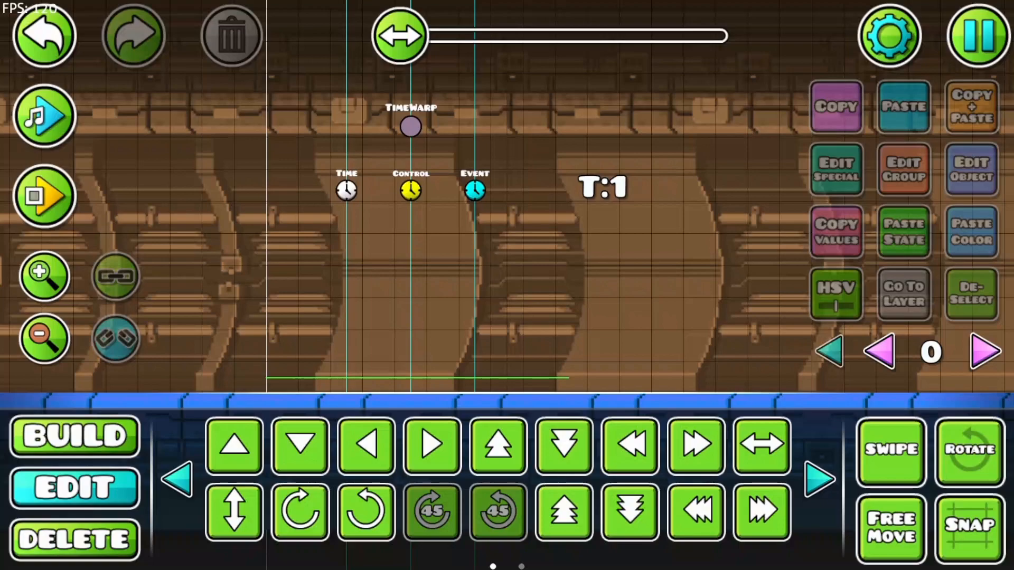
Inspect the counter label's Item ID and Time Counter options, and look through the available trigger objects.
{"action": "left_click", "coordinate": [602, 187]}
{"action": "left_click", "coordinate": [836, 169]}
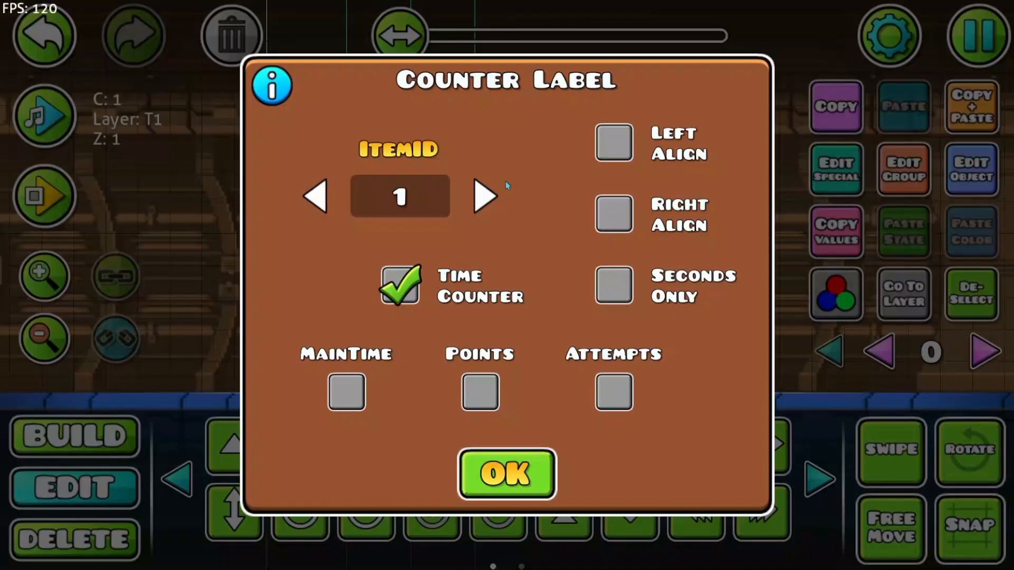
{"action": "left_click", "coordinate": [496, 474]}
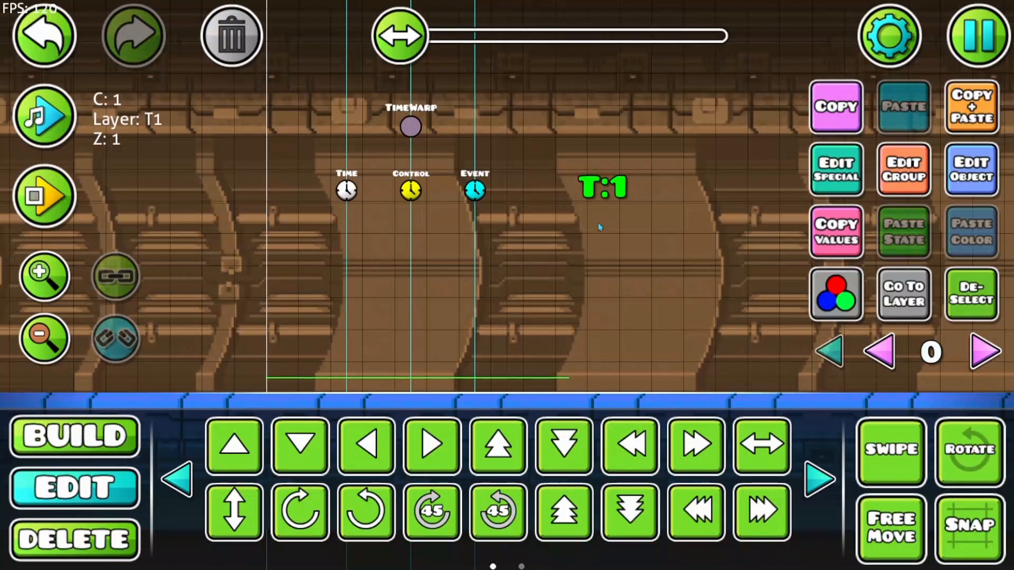
{"action": "left_click", "coordinate": [123, 436]}
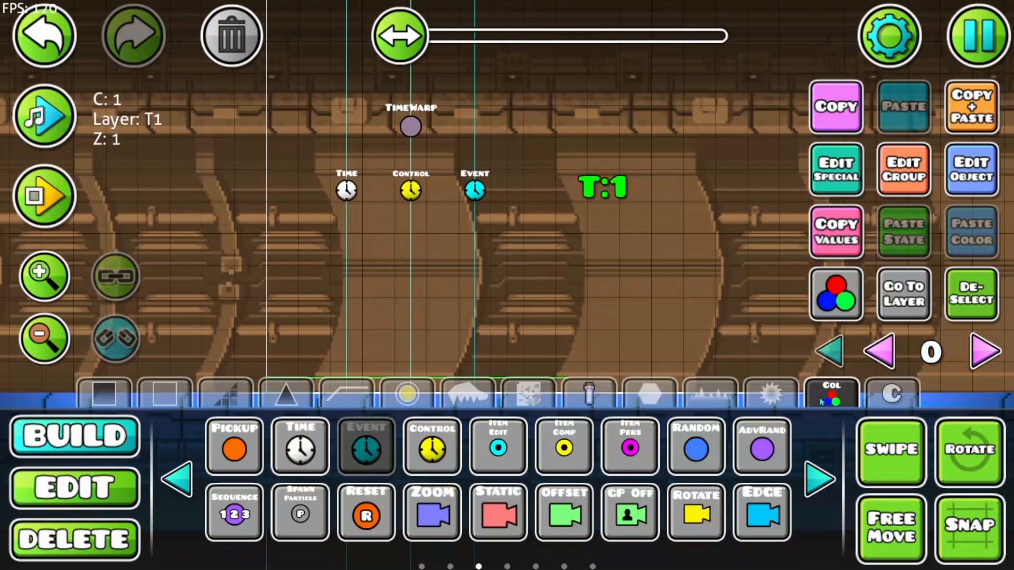
{"action": "left_click", "coordinate": [820, 479]}
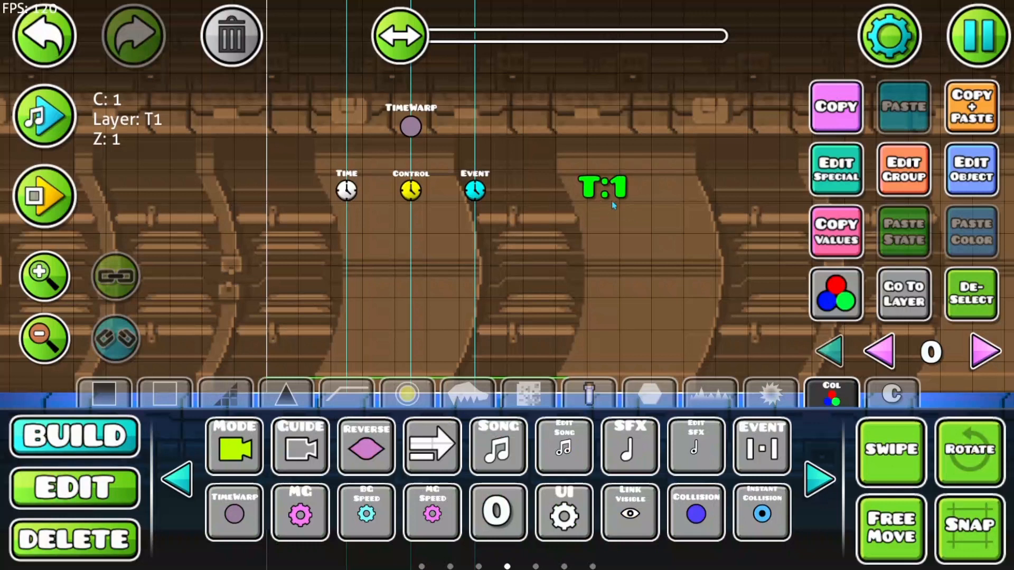
{"action": "left_click", "coordinate": [846, 176]}
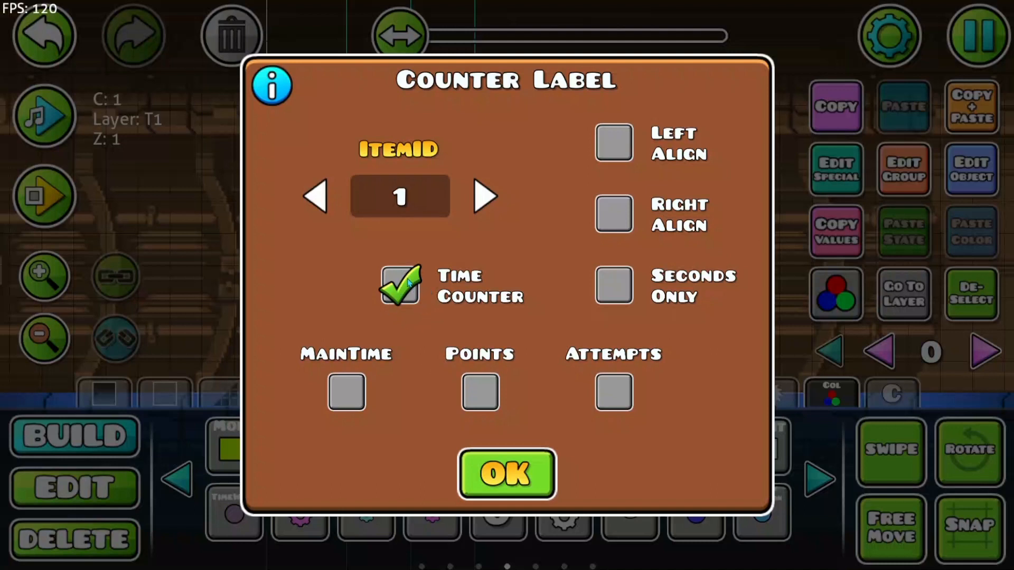
{"action": "left_click", "coordinate": [495, 472]}
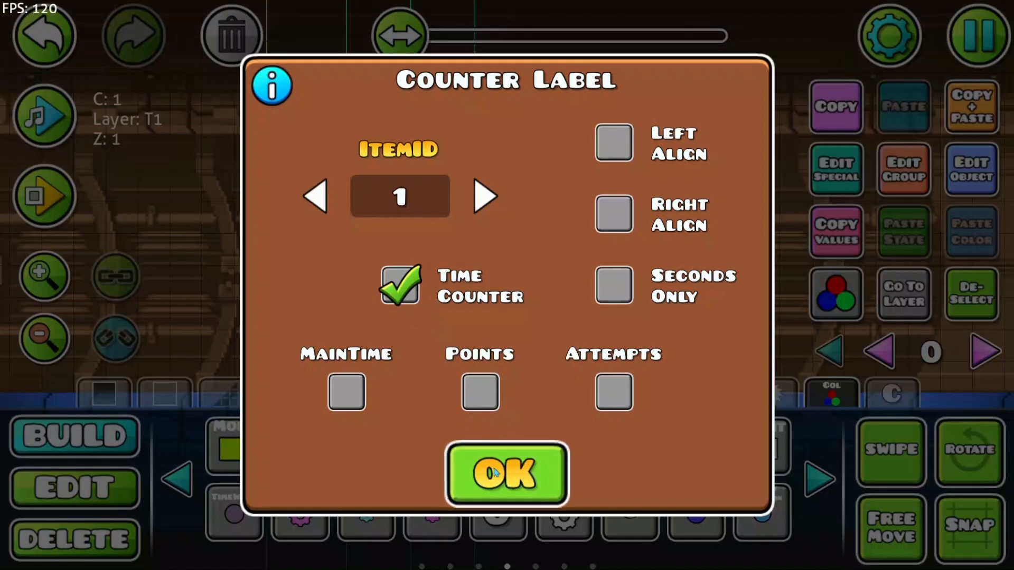
Open the Time trigger's settings for editing.
{"action": "left_click", "coordinate": [345, 188]}
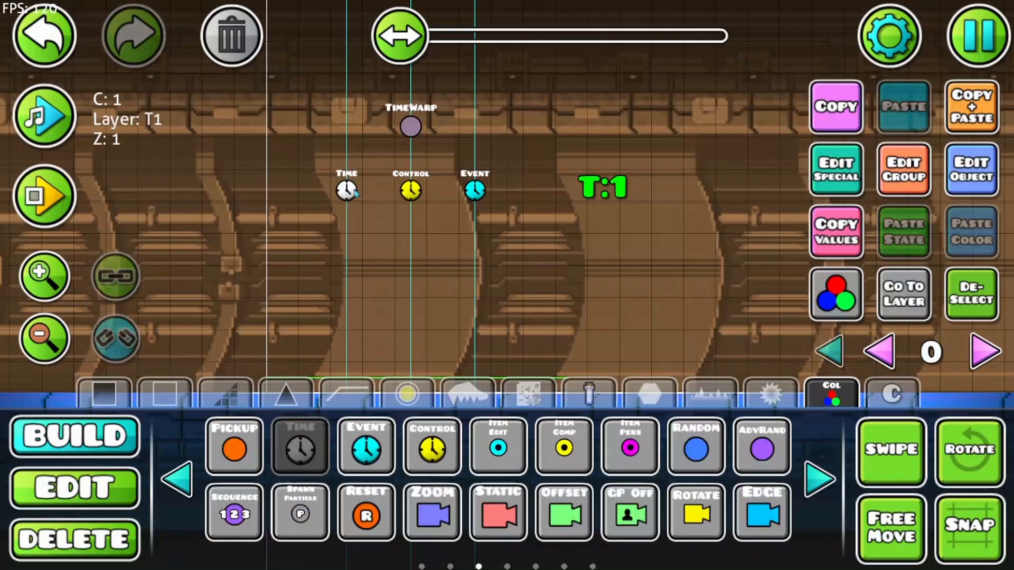
{"action": "left_click", "coordinate": [279, 451]}
{"action": "left_click", "coordinate": [74, 487]}
{"action": "left_click", "coordinate": [340, 169]}
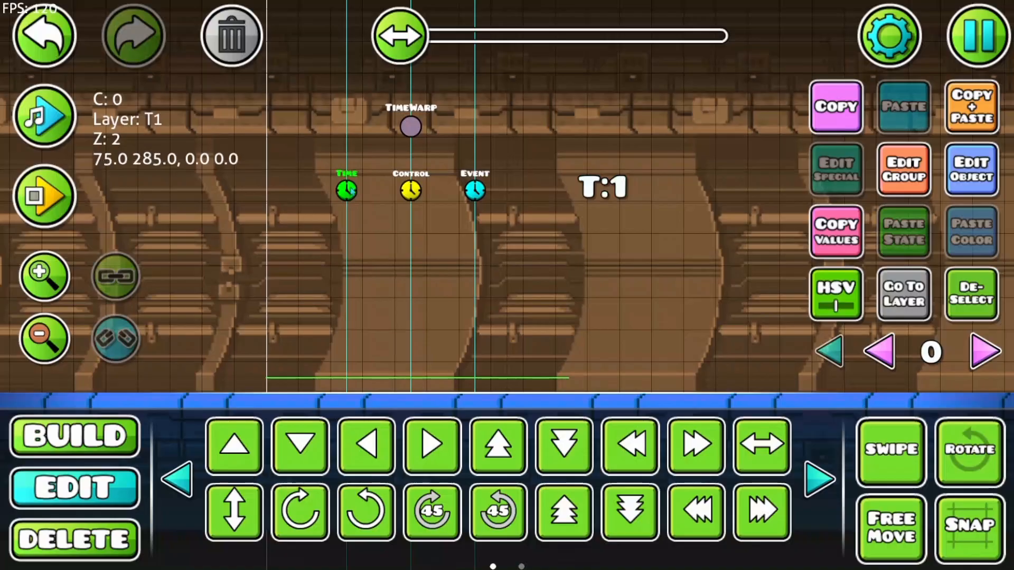
{"action": "left_click", "coordinate": [864, 171]}
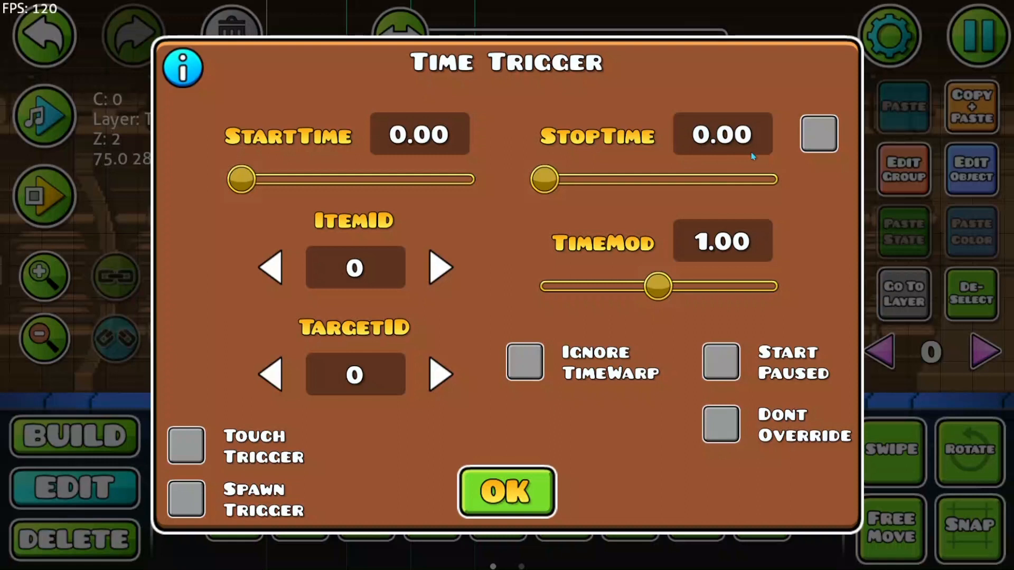
{"action": "left_click", "coordinate": [823, 136]}
{"action": "left_click", "coordinate": [823, 136]}
{"action": "left_click", "coordinate": [703, 241]}
{"action": "type", "text": "-"}
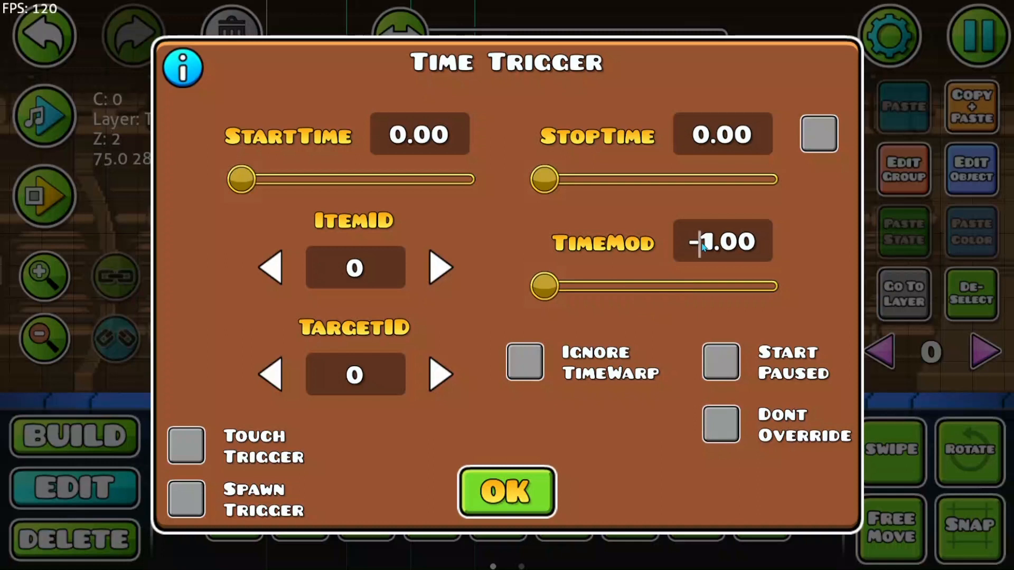
{"action": "key", "text": "BackSpace"}
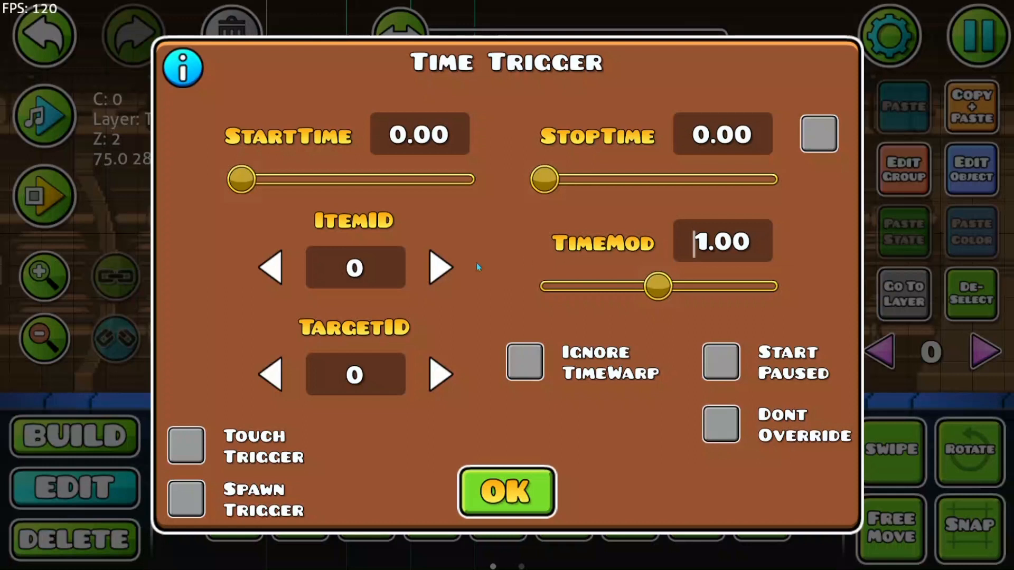
Set the Time trigger's ItemID to 1 and its StartTime to 10.
{"action": "left_click", "coordinate": [436, 265]}
{"action": "left_click", "coordinate": [435, 144]}
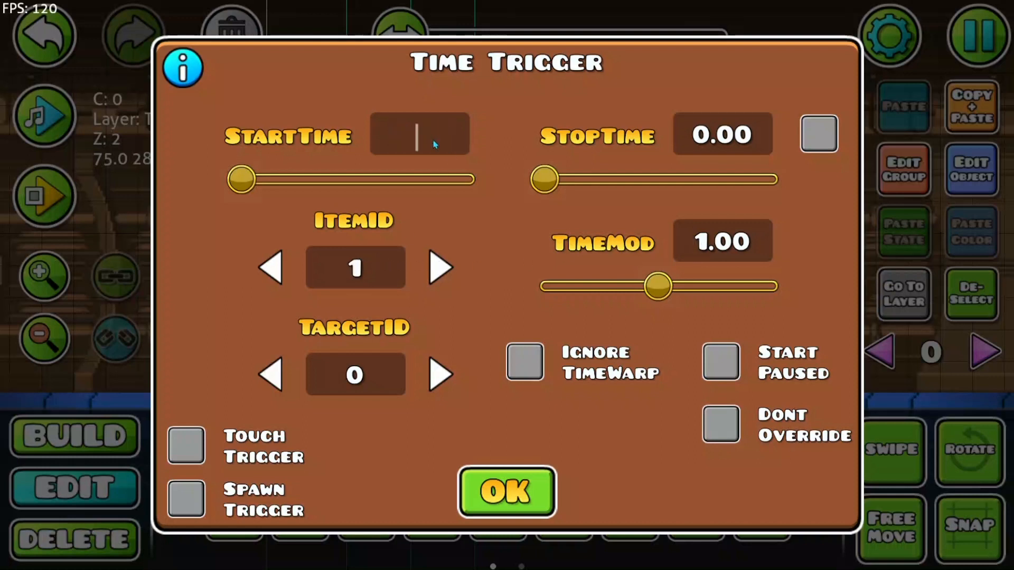
{"action": "type", "text": "41"}
{"action": "key", "text": "BackSpace"}
{"action": "key", "text": "BackSpace"}
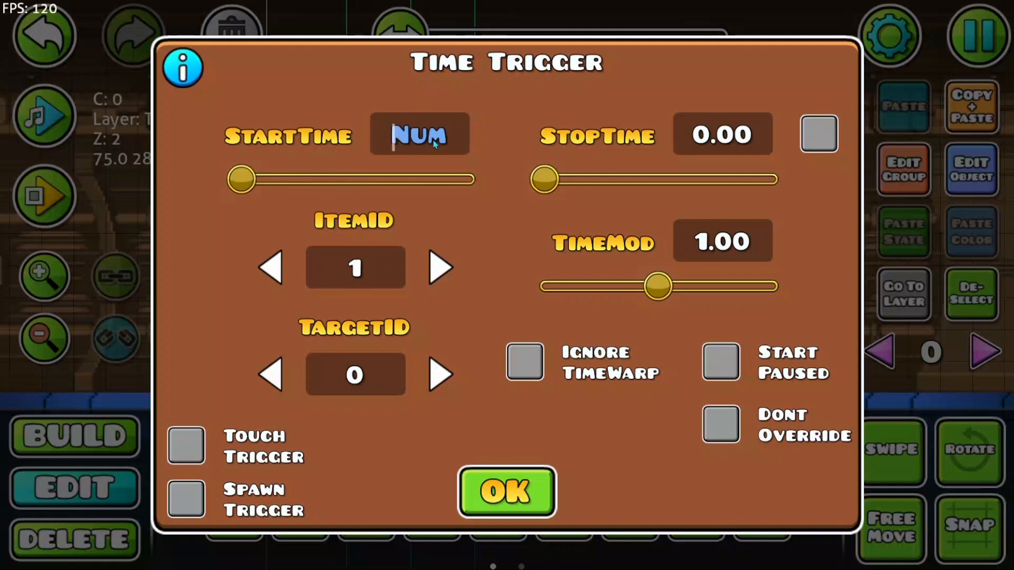
{"action": "type", "text": "10"}
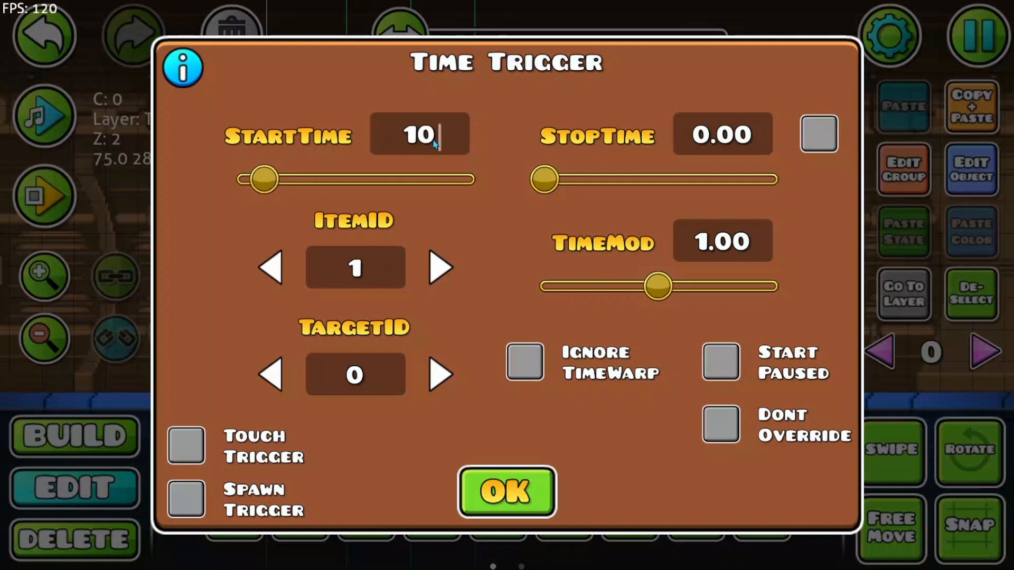
Give the Time trigger a StopTime of 5, a TimeMod of -1.00 and a TargetID of 1.
{"action": "left_click", "coordinate": [721, 129]}
{"action": "type", "text": "55"}
{"action": "key", "text": "BackSpace"}
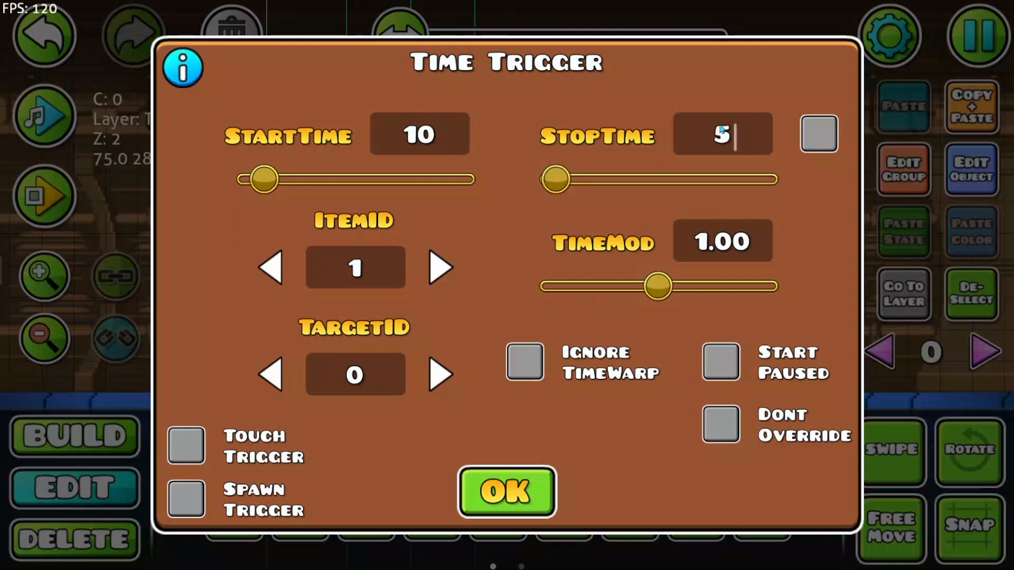
{"action": "left_click", "coordinate": [700, 243]}
{"action": "type", "text": "-"}
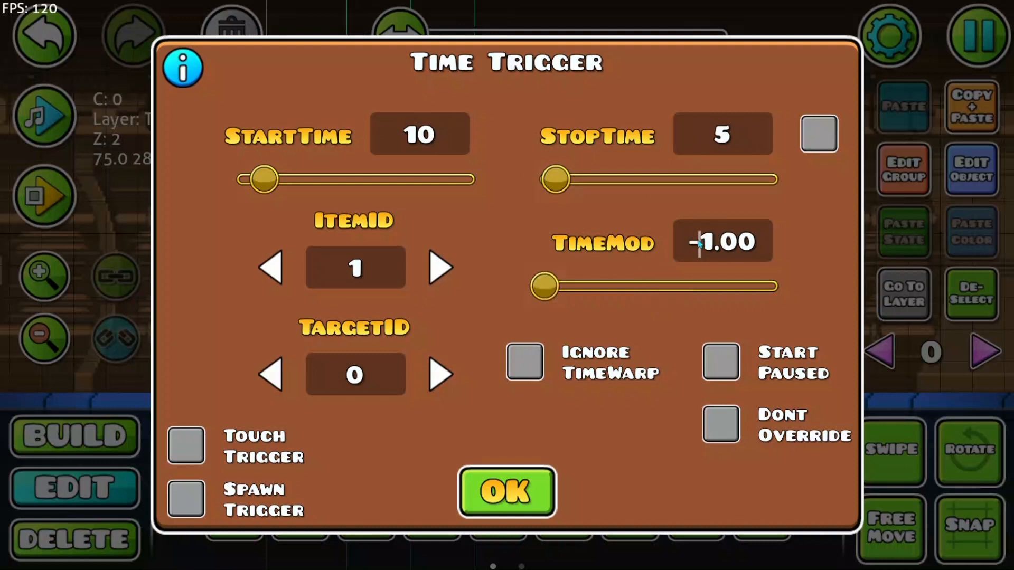
{"action": "left_click", "coordinate": [432, 384]}
{"action": "left_click", "coordinate": [507, 490]}
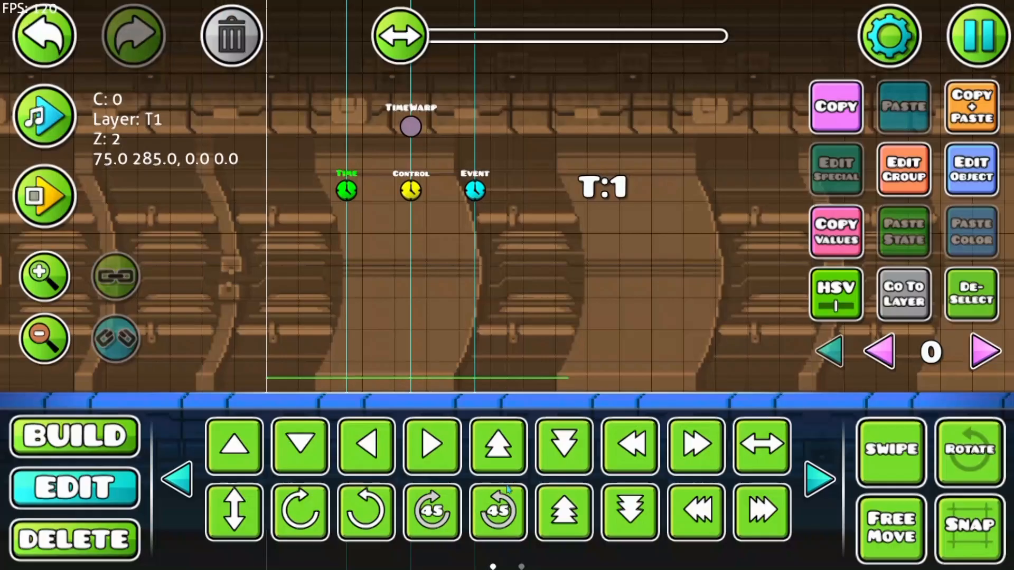
Place a plain black block in the level below the T:1 counter label.
{"action": "scroll", "coordinate": [53, 312], "scroll_direction": "down", "scroll_amount": 2}
{"action": "left_click", "coordinate": [94, 446]}
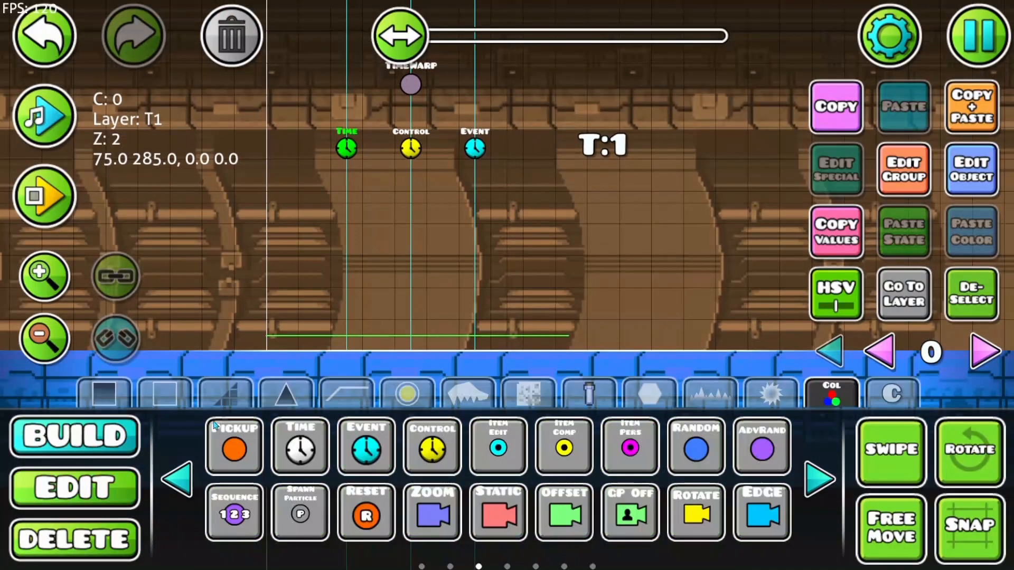
{"action": "left_click", "coordinate": [178, 480]}
{"action": "left_click", "coordinate": [104, 393]}
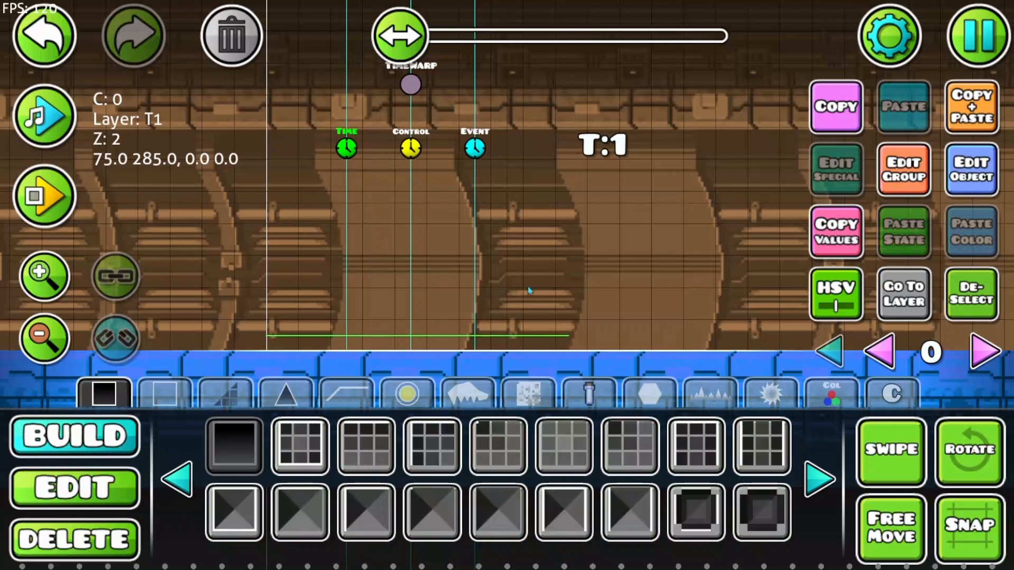
{"action": "left_click", "coordinate": [612, 252]}
Add group ID 2 to the black block.
{"action": "left_click", "coordinate": [898, 170]}
{"action": "left_click", "coordinate": [440, 212]}
{"action": "left_click", "coordinate": [440, 213]}
{"action": "left_click", "coordinate": [584, 215]}
{"action": "left_click_drag", "start_coordinate": [687, 222], "coordinate": [272, 214]}
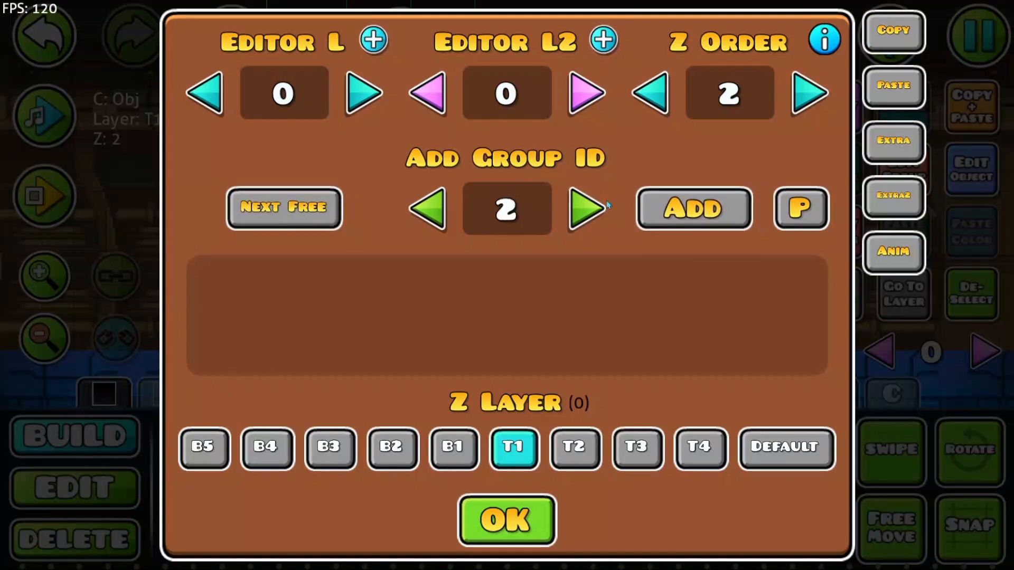
{"action": "left_click", "coordinate": [709, 220]}
{"action": "left_click", "coordinate": [506, 520]}
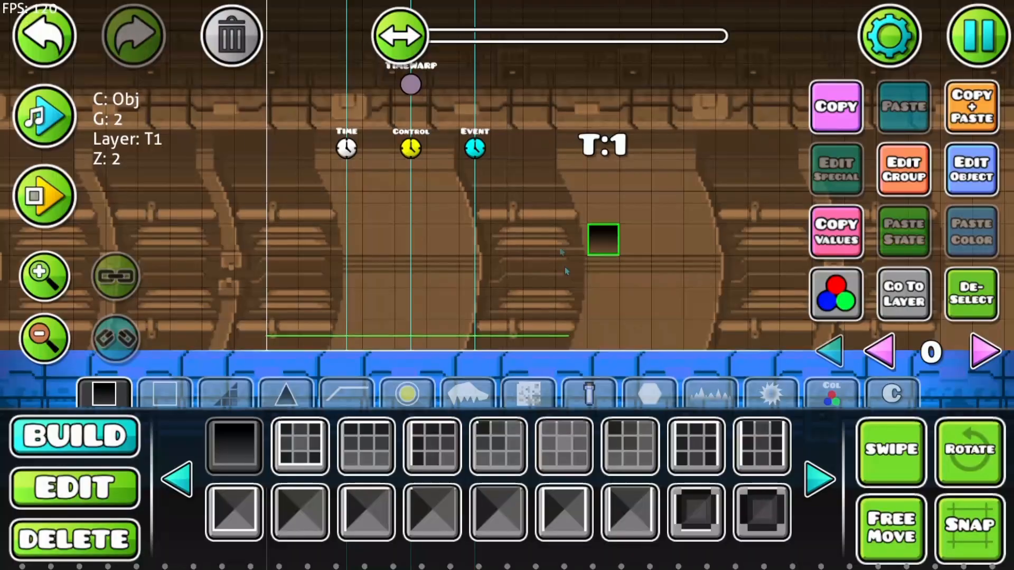
Place a Move trigger directly above the Time trigger.
{"action": "left_click_drag", "start_coordinate": [561, 227], "coordinate": [576, 268]}
{"action": "left_click", "coordinate": [74, 487]}
{"action": "left_click", "coordinate": [362, 188]}
{"action": "left_click", "coordinate": [100, 443]}
{"action": "left_click", "coordinate": [832, 394]}
{"action": "left_click", "coordinate": [177, 480]}
{"action": "left_click", "coordinate": [366, 447]}
{"action": "left_click", "coordinate": [362, 157]}
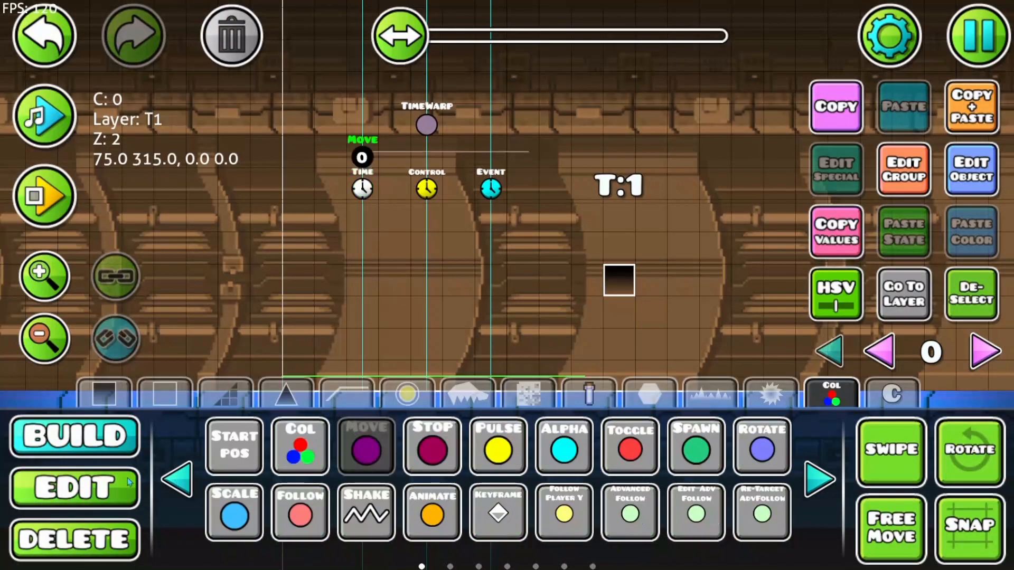
Enable the StopTime option on the Time trigger.
{"action": "left_click", "coordinate": [131, 480]}
{"action": "double_click", "coordinate": [362, 189]}
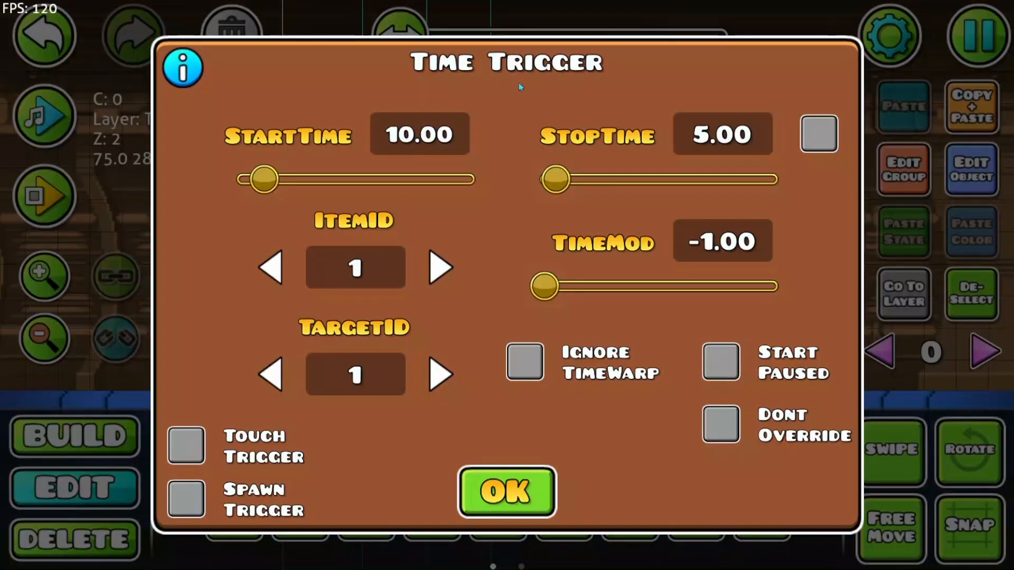
{"action": "left_click", "coordinate": [818, 133]}
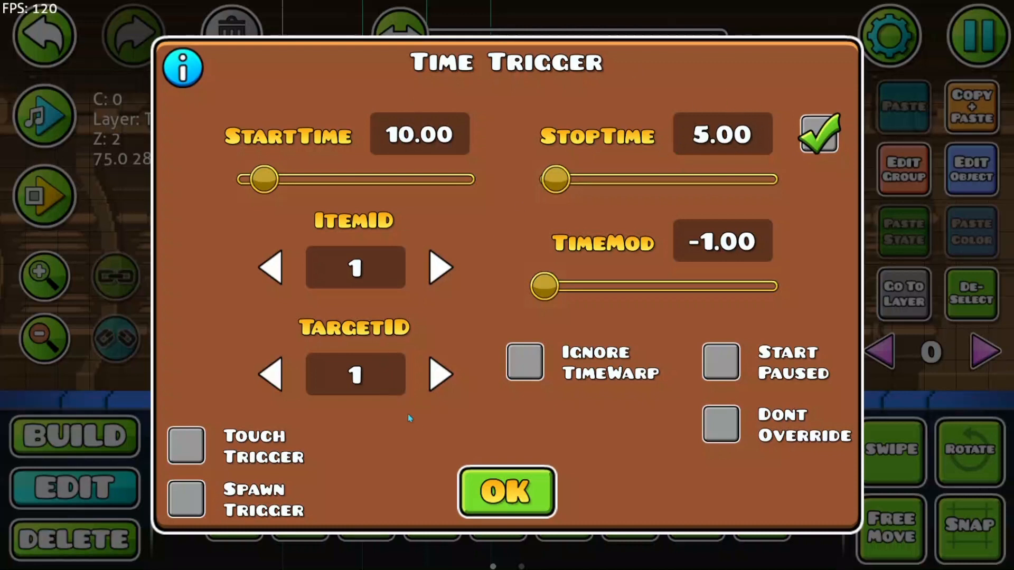
{"action": "left_click", "coordinate": [491, 491]}
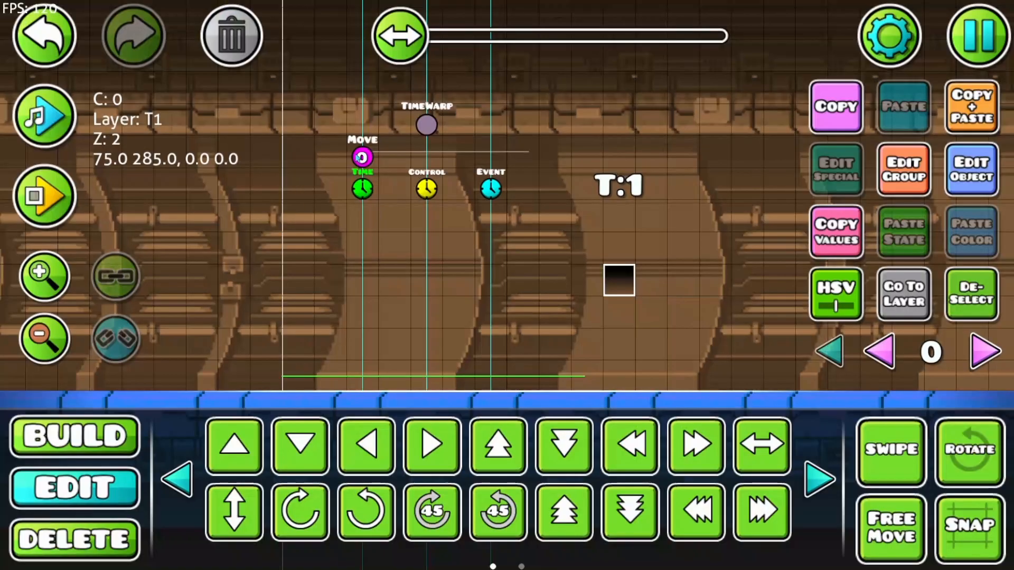
Configure the Move trigger with Move Y -20, Target Group ID 2 and the Spawn Trigger option enabled.
{"action": "left_click", "coordinate": [361, 157]}
{"action": "left_click", "coordinate": [970, 169]}
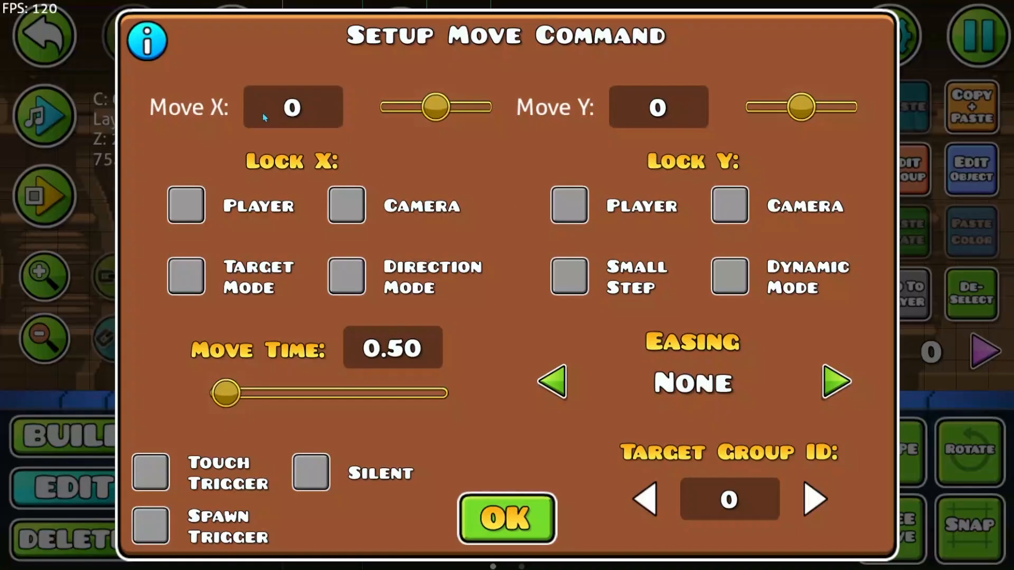
{"action": "left_click", "coordinate": [673, 113]}
{"action": "type", "text": "-20"}
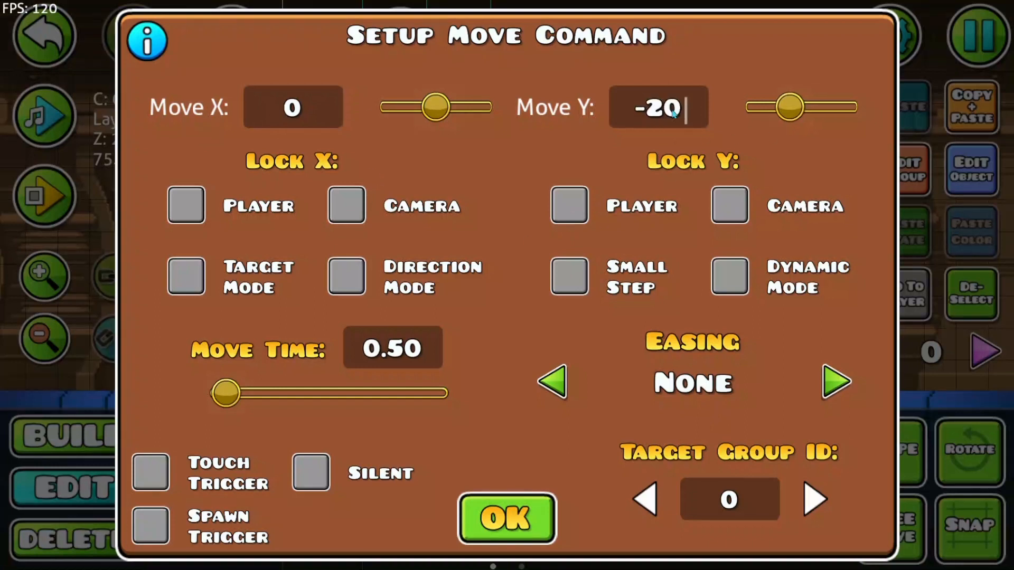
{"action": "left_click", "coordinate": [813, 499]}
{"action": "left_click", "coordinate": [813, 499]}
{"action": "left_click", "coordinate": [150, 525]}
{"action": "left_click", "coordinate": [505, 518]}
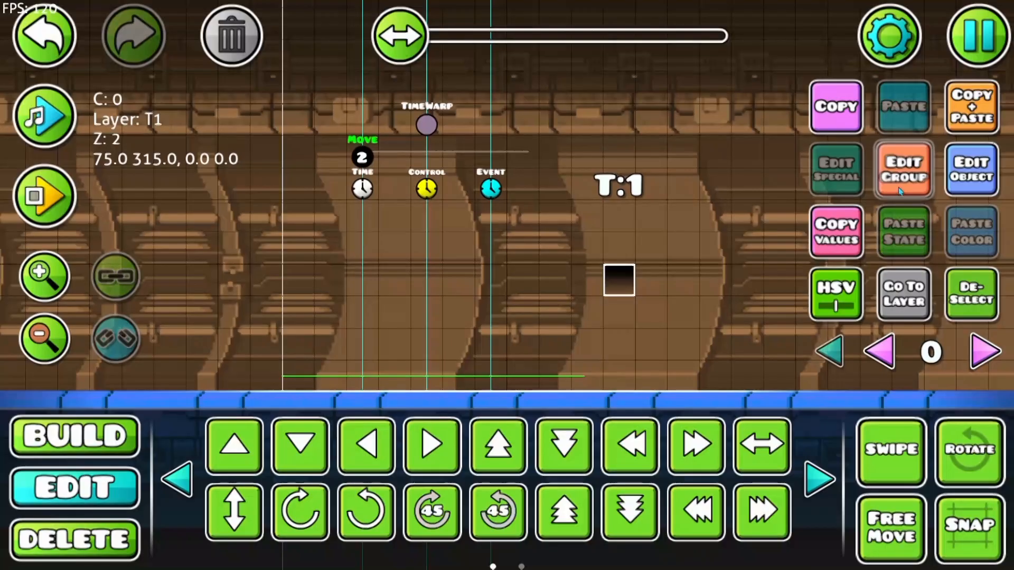
Add group ID 1 to the Move trigger and playtest the level until the countdown stops.
{"action": "left_click", "coordinate": [901, 171]}
{"action": "left_click", "coordinate": [694, 208]}
{"action": "left_click", "coordinate": [506, 518]}
{"action": "left_click", "coordinate": [44, 195]}
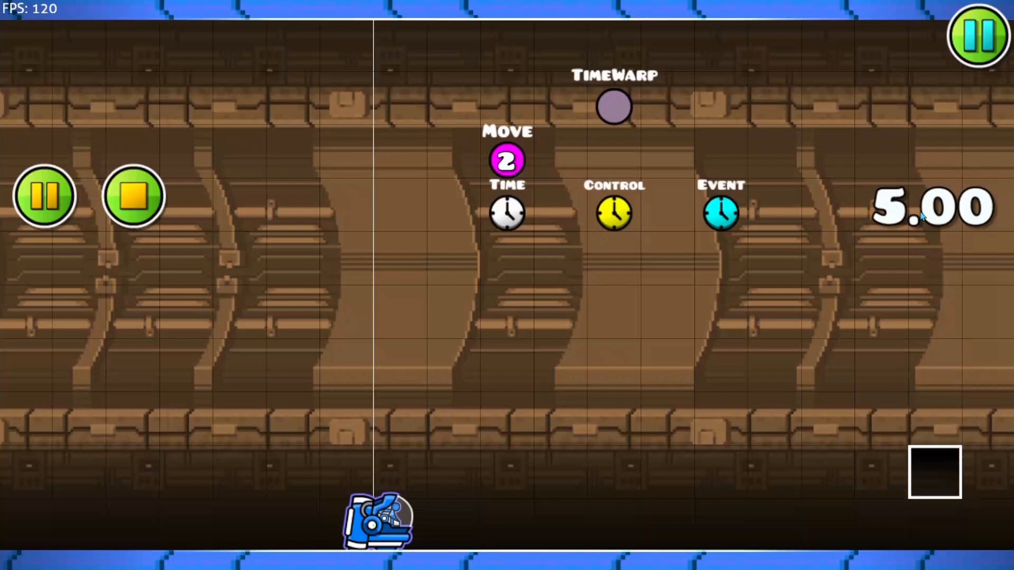
{"action": "left_click", "coordinate": [159, 180]}
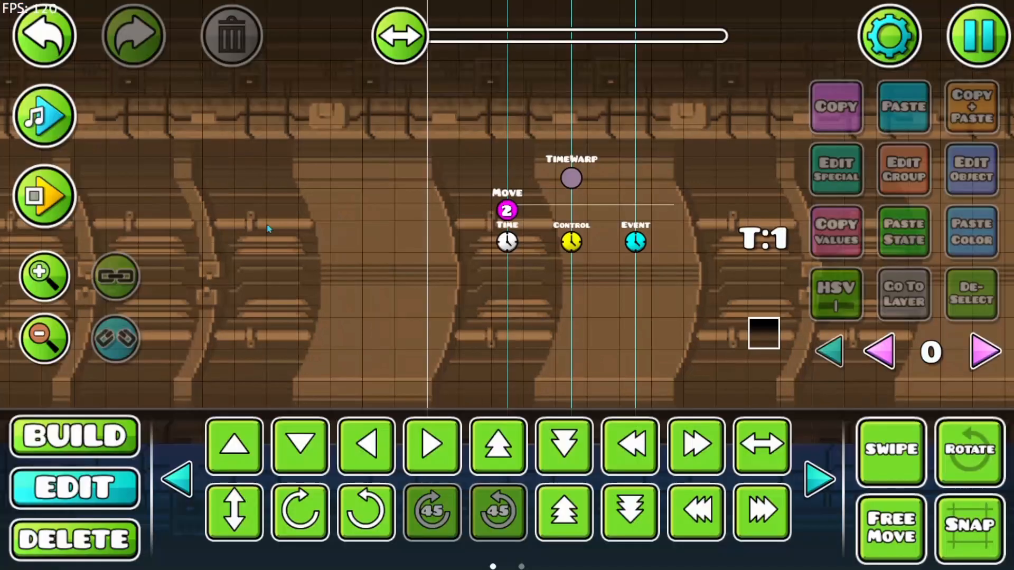
Turn the Time trigger's Start Paused option on and back off.
{"action": "left_click", "coordinate": [325, 199]}
{"action": "left_click", "coordinate": [972, 177]}
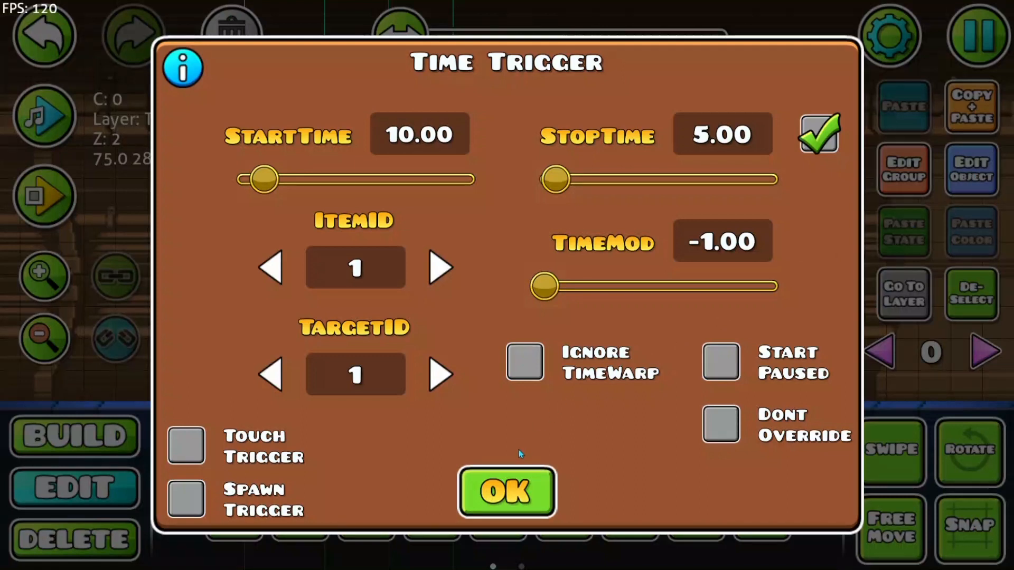
{"action": "left_click", "coordinate": [507, 490]}
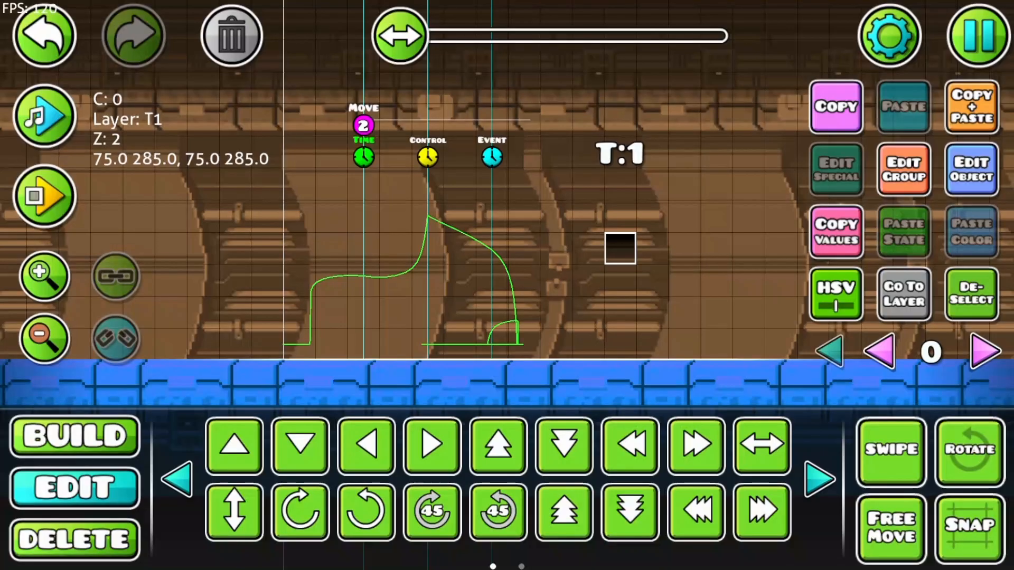
{"action": "left_click", "coordinate": [970, 169]}
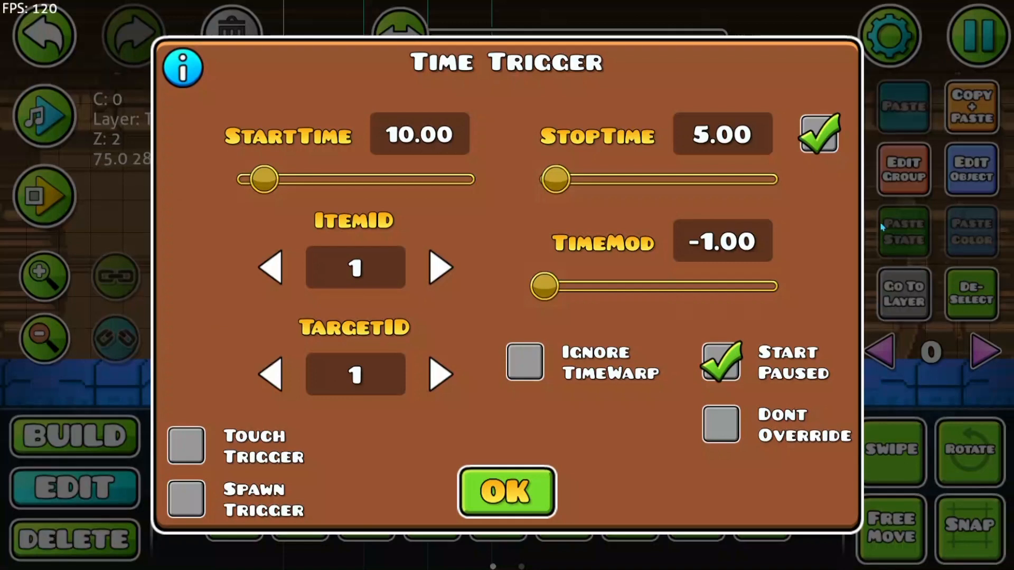
{"action": "left_click", "coordinate": [735, 360]}
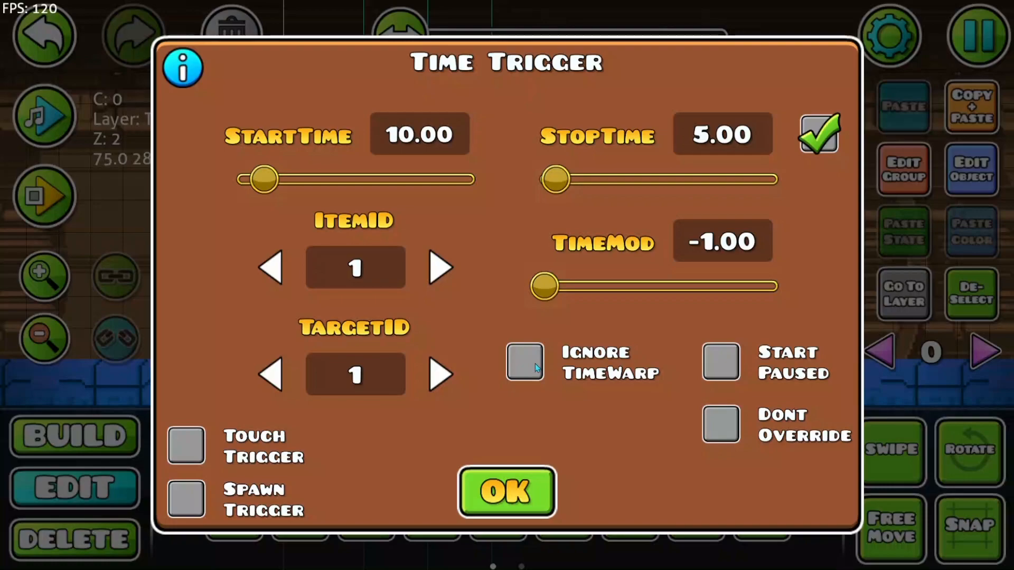
{"action": "left_click", "coordinate": [491, 482]}
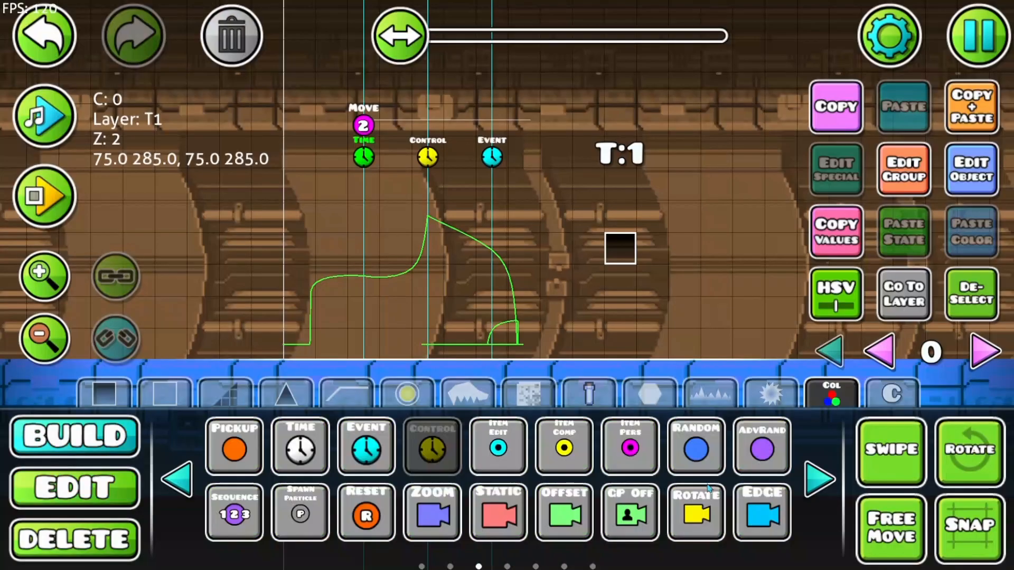
Place a TimeWarp trigger a few grid cells above the Control trigger.
{"action": "left_click", "coordinate": [819, 481]}
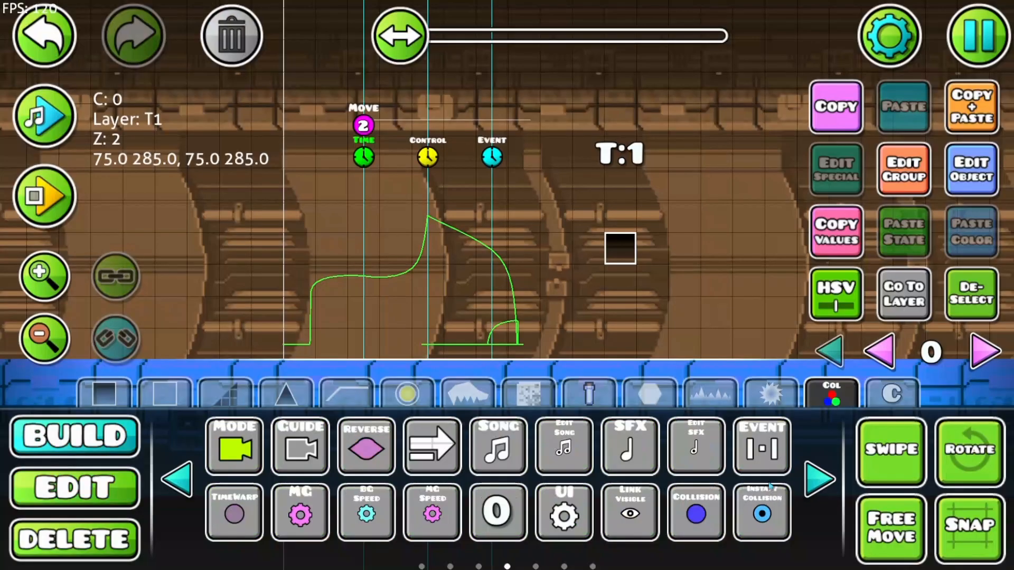
{"action": "left_click", "coordinate": [234, 513]}
{"action": "left_click_drag", "start_coordinate": [416, 89], "coordinate": [373, 182]}
{"action": "left_click", "coordinate": [385, 154]}
Raise the TimeWarp trigger's TimeMod to its maximum and playtest the timer.
{"action": "left_click", "coordinate": [983, 158]}
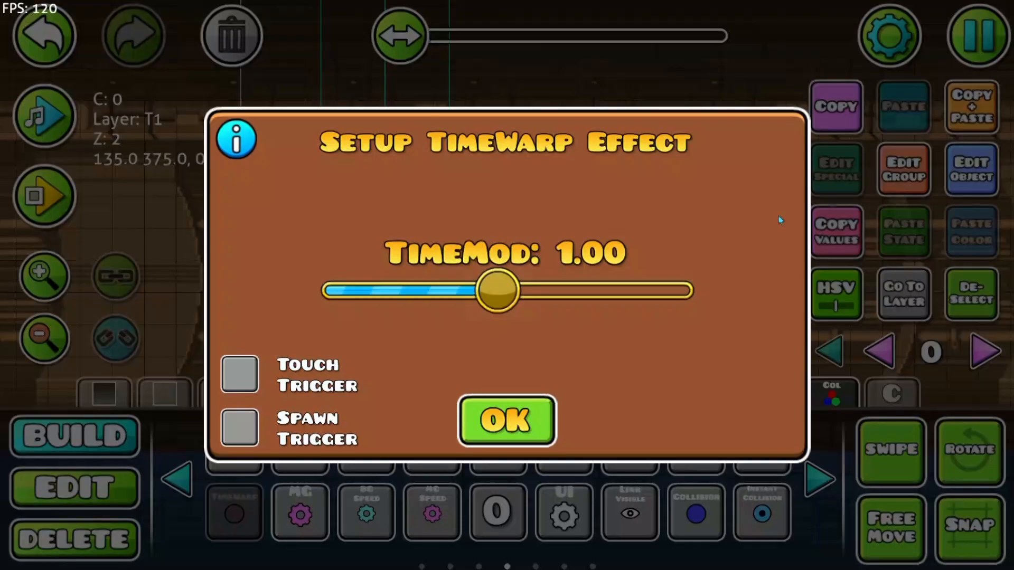
{"action": "left_click_drag", "start_coordinate": [491, 292], "coordinate": [686, 290]}
{"action": "left_click", "coordinate": [520, 421]}
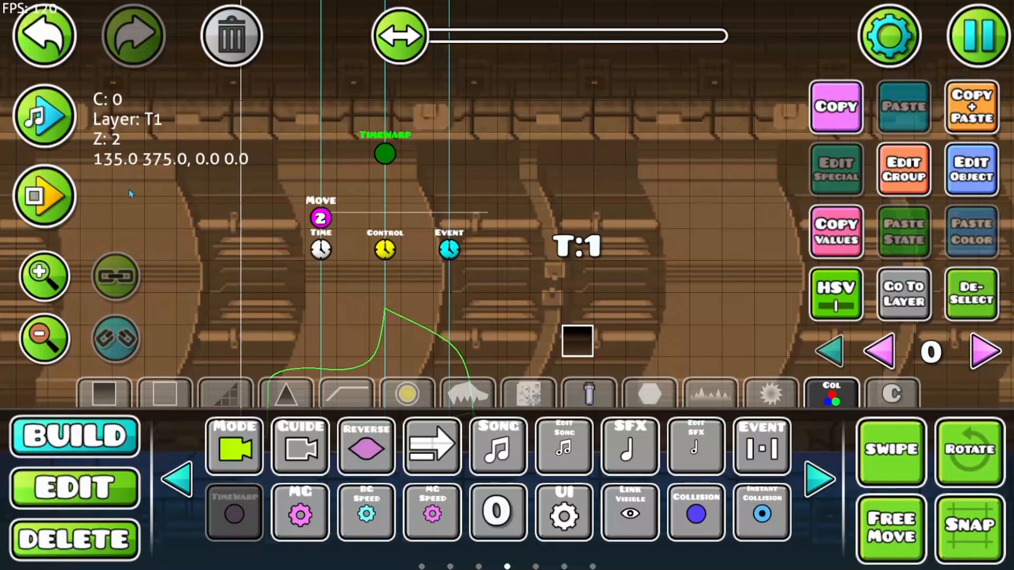
{"action": "left_click", "coordinate": [43, 208]}
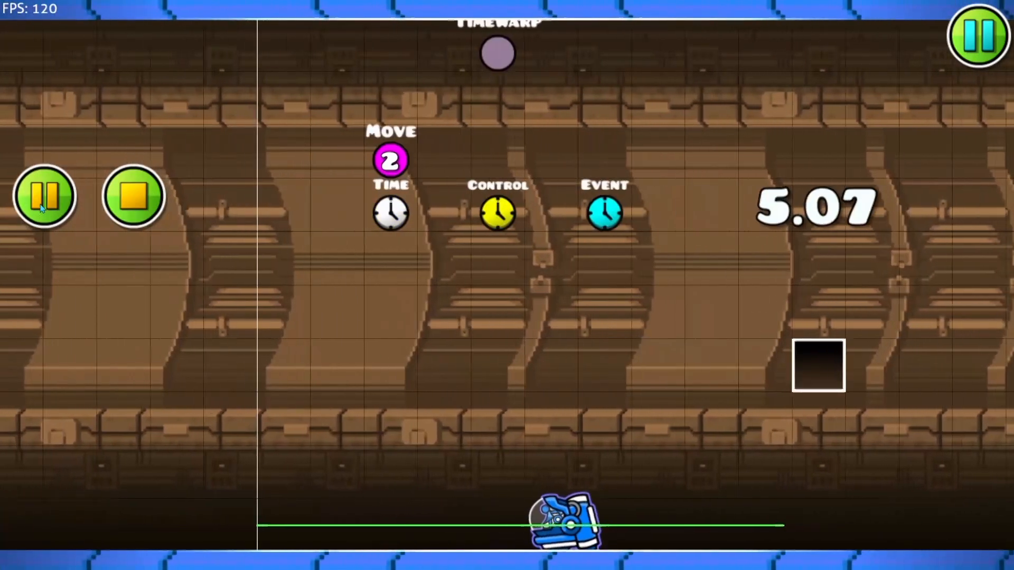
{"action": "left_click", "coordinate": [134, 195]}
Set the TimeWarp trigger's TimeMod to 0.50 and playtest the slowed timer.
{"action": "left_click", "coordinate": [511, 143]}
{"action": "left_click", "coordinate": [971, 169]}
{"action": "left_click_drag", "start_coordinate": [686, 290], "coordinate": [404, 310]}
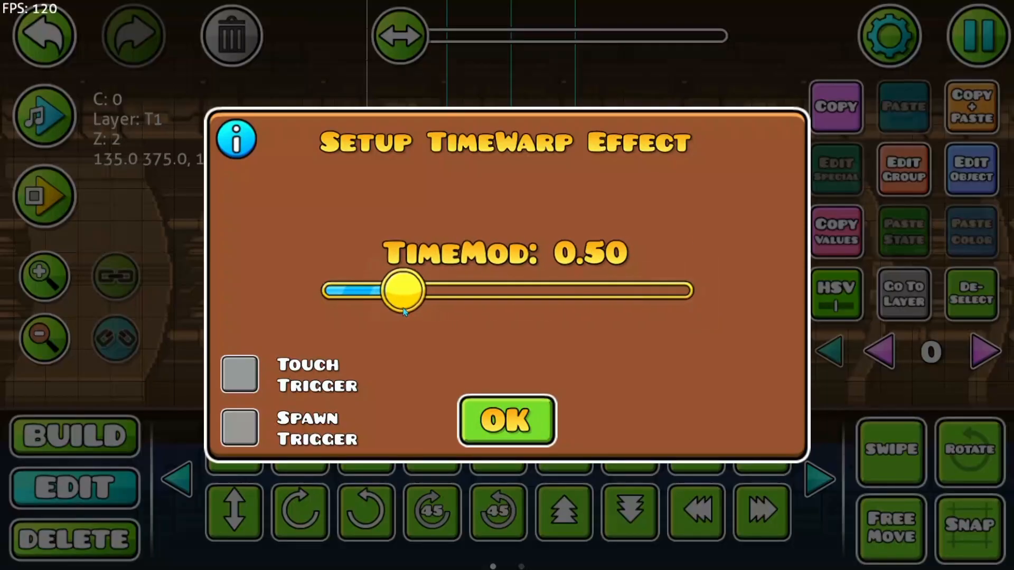
{"action": "left_click", "coordinate": [522, 438]}
{"action": "left_click", "coordinate": [59, 198]}
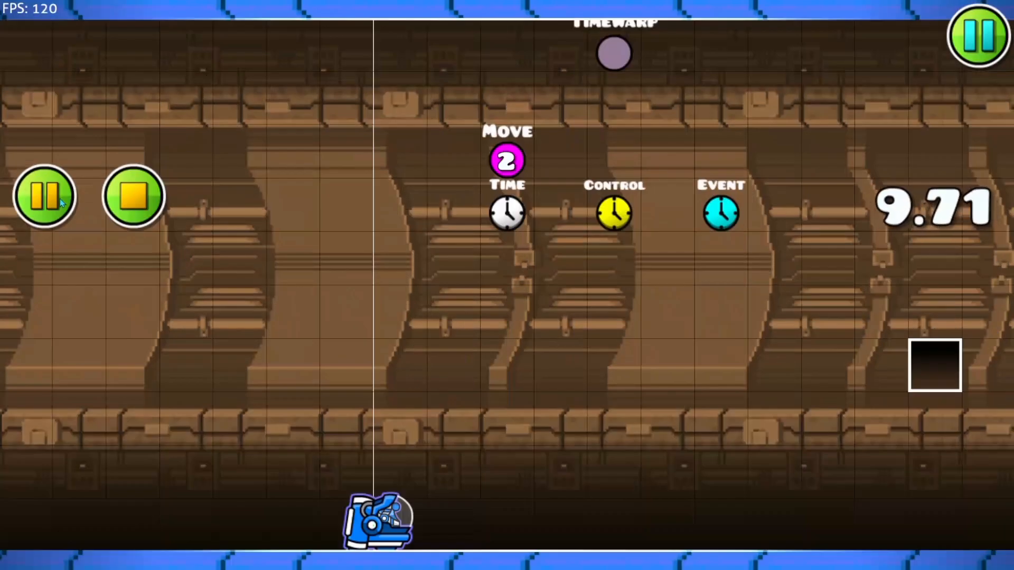
{"action": "key", "text": "space"}
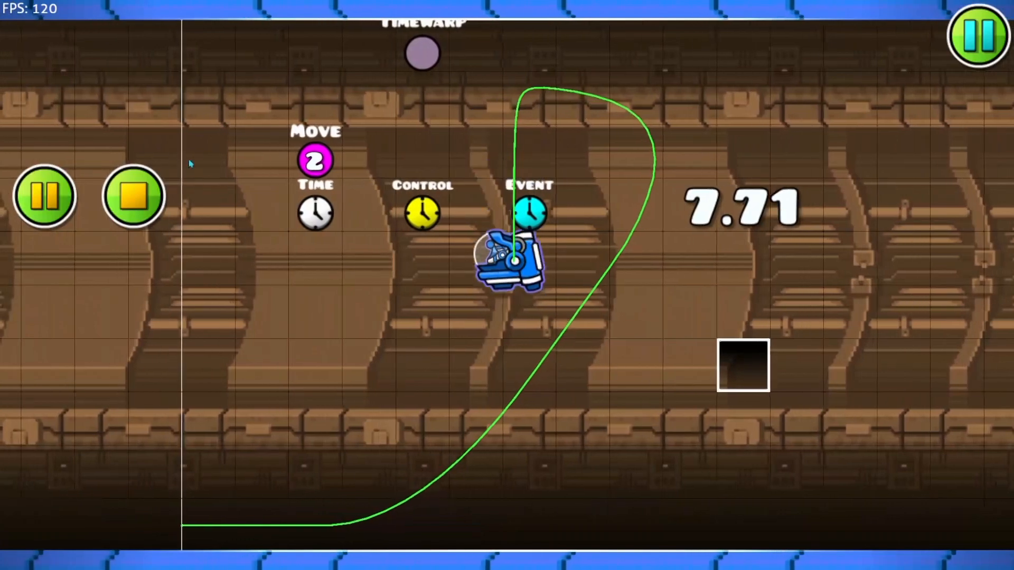
{"action": "left_click", "coordinate": [133, 196]}
Enable the Ignore TimeWarp option on the Time trigger.
{"action": "left_click", "coordinate": [394, 242]}
{"action": "left_click", "coordinate": [969, 170]}
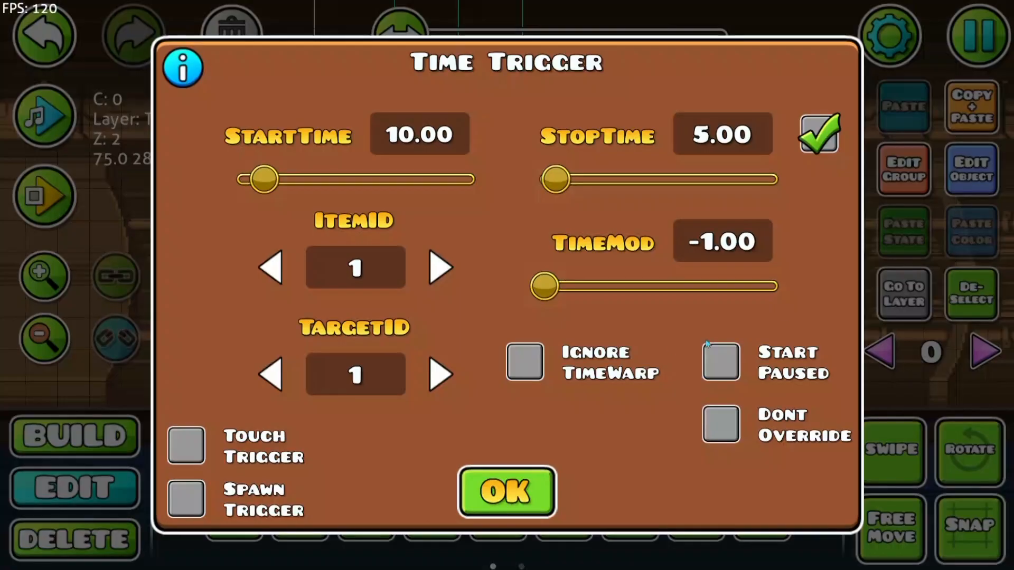
{"action": "left_click", "coordinate": [519, 358]}
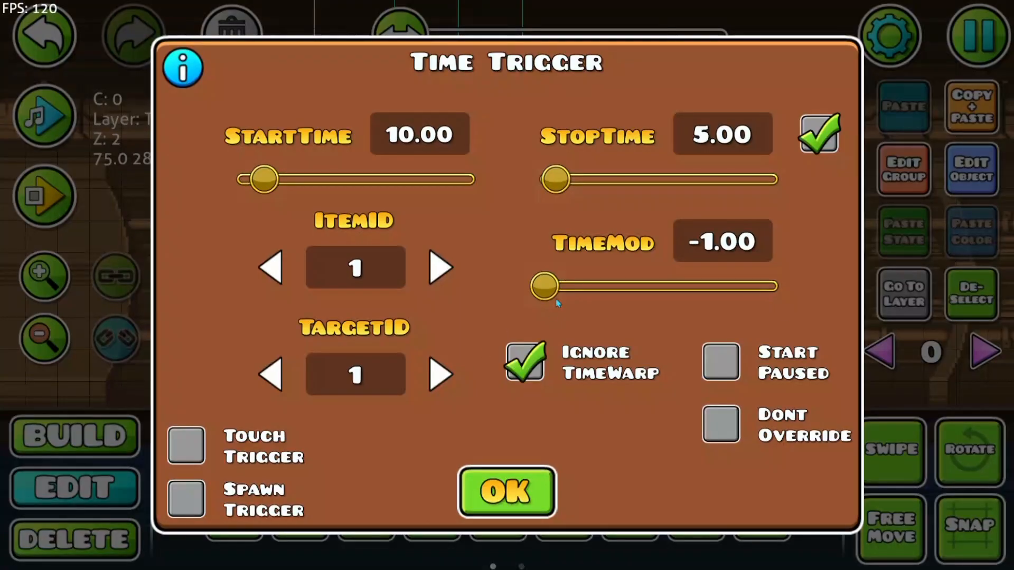
{"action": "left_click", "coordinate": [523, 496]}
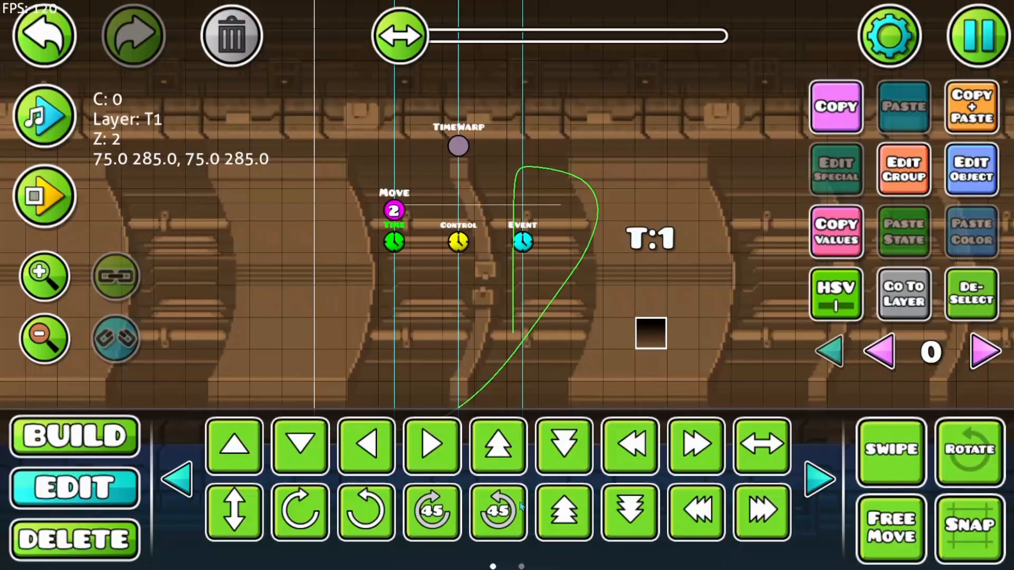
Change the TimeWarp's TimeMod from slow motion to the maximum speed and playtest the timer with Ignore TimeWarp active.
{"action": "left_click", "coordinate": [458, 146]}
{"action": "left_click", "coordinate": [970, 170]}
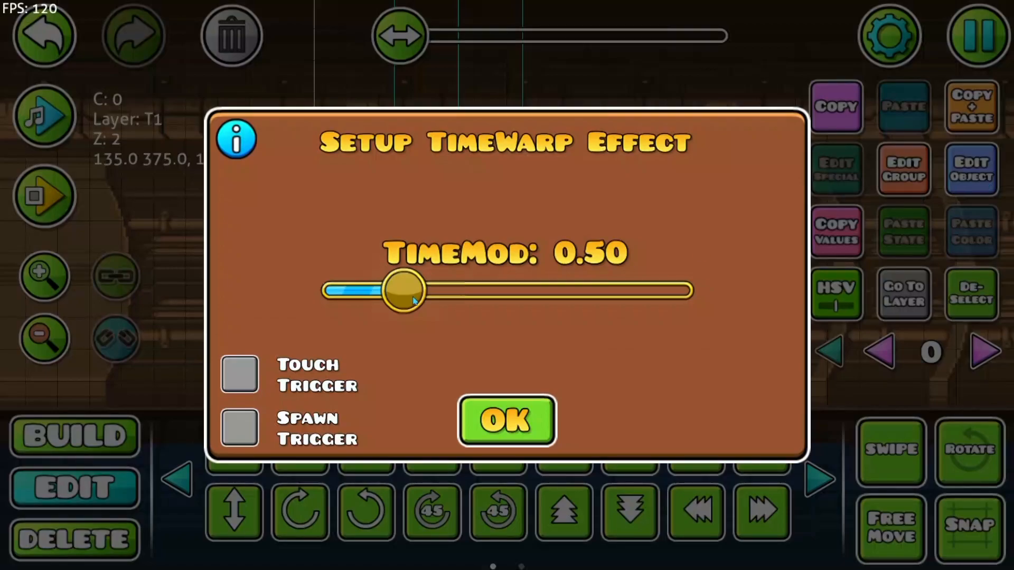
{"action": "left_click_drag", "start_coordinate": [407, 290], "coordinate": [689, 290]}
{"action": "left_click", "coordinate": [484, 436]}
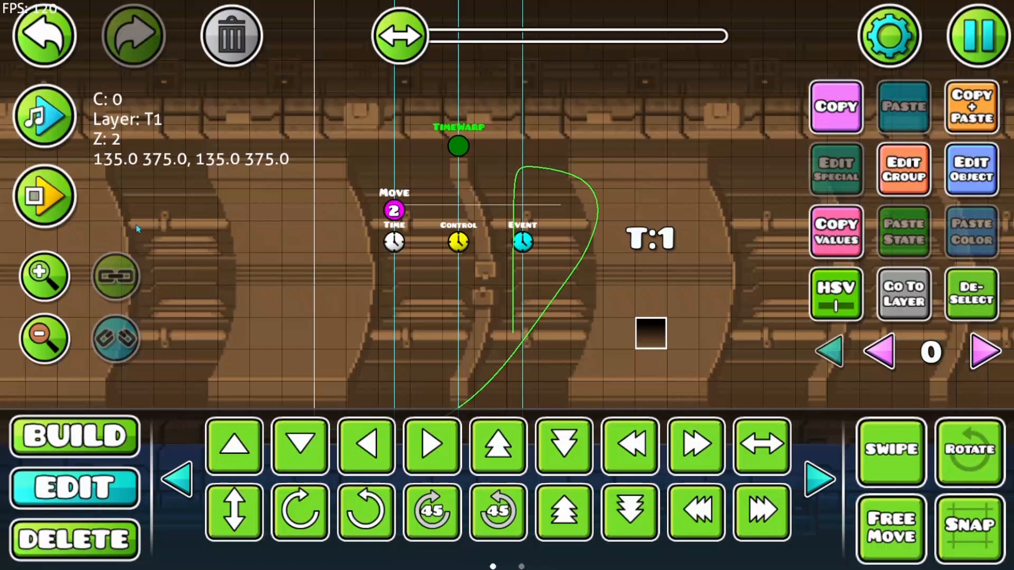
{"action": "left_click", "coordinate": [52, 203]}
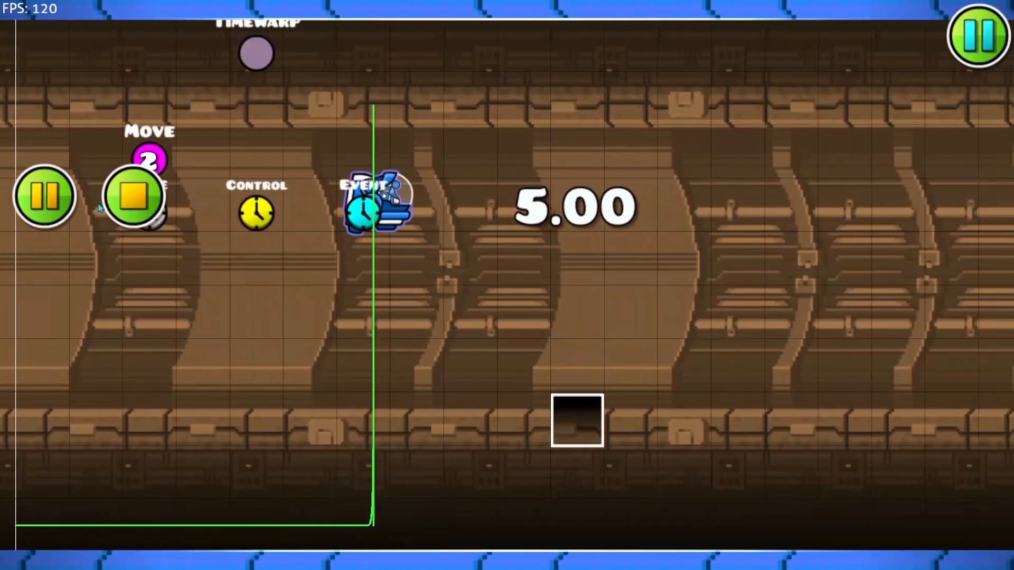
{"action": "left_click", "coordinate": [142, 193]}
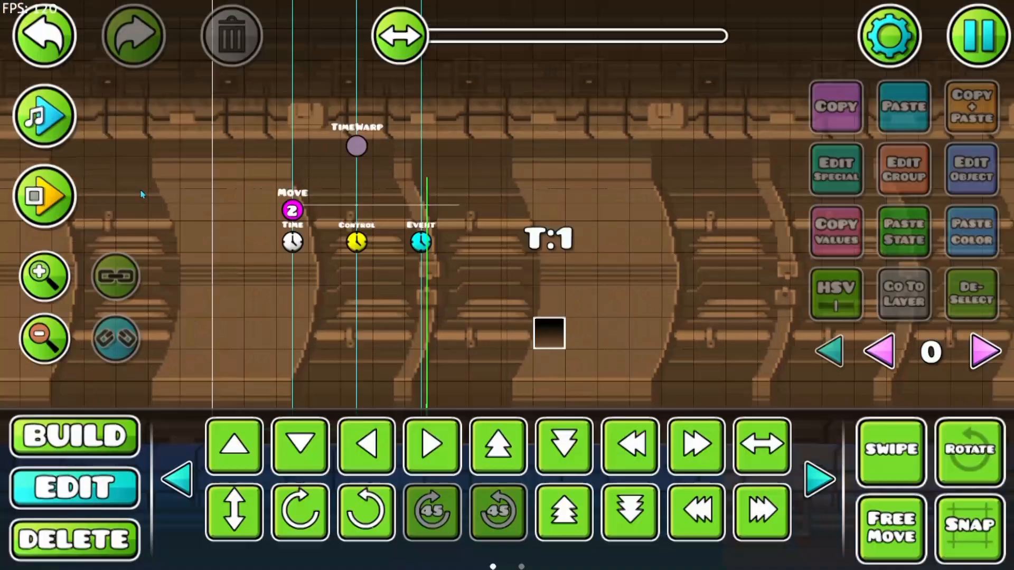
Disable Ignore TimeWarp and enable Start Paused on the Time trigger.
{"action": "left_click", "coordinate": [344, 191]}
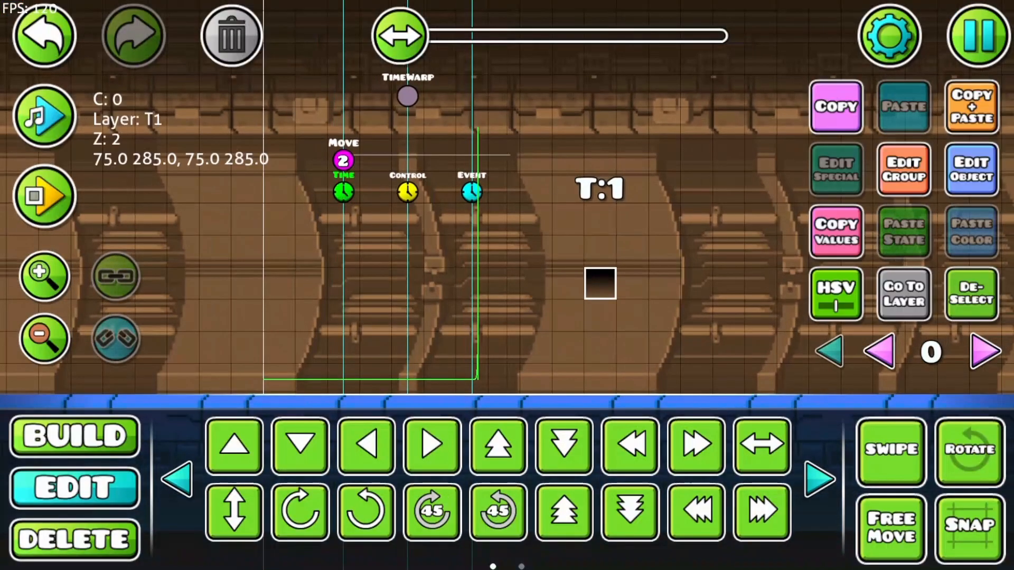
{"action": "left_click", "coordinate": [956, 186]}
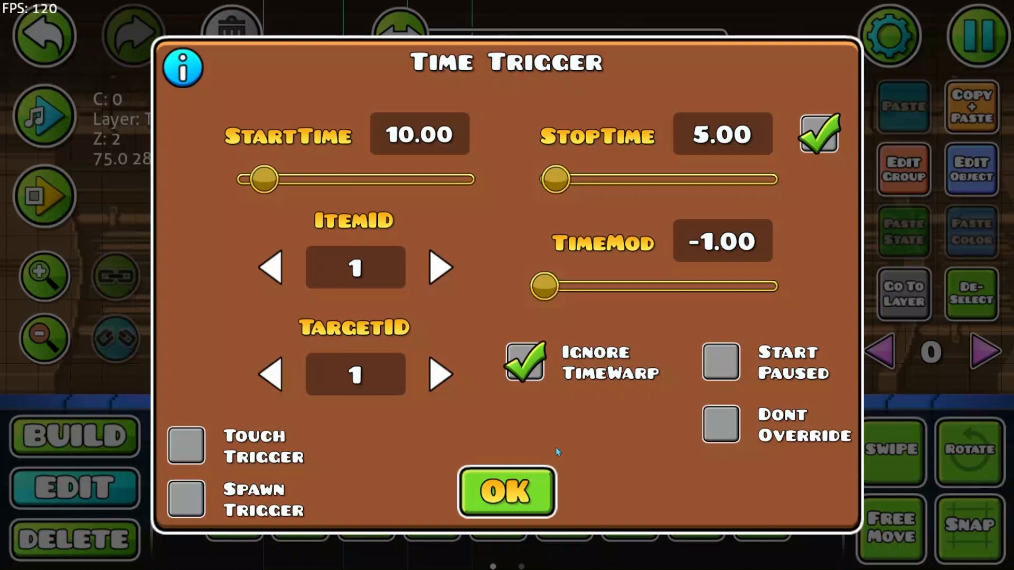
{"action": "left_click_drag", "start_coordinate": [549, 466], "coordinate": [587, 413]}
{"action": "left_click_drag", "start_coordinate": [529, 464], "coordinate": [580, 441]}
{"action": "left_click", "coordinate": [506, 491]}
{"action": "left_click", "coordinate": [972, 169]}
{"action": "left_click", "coordinate": [524, 371]}
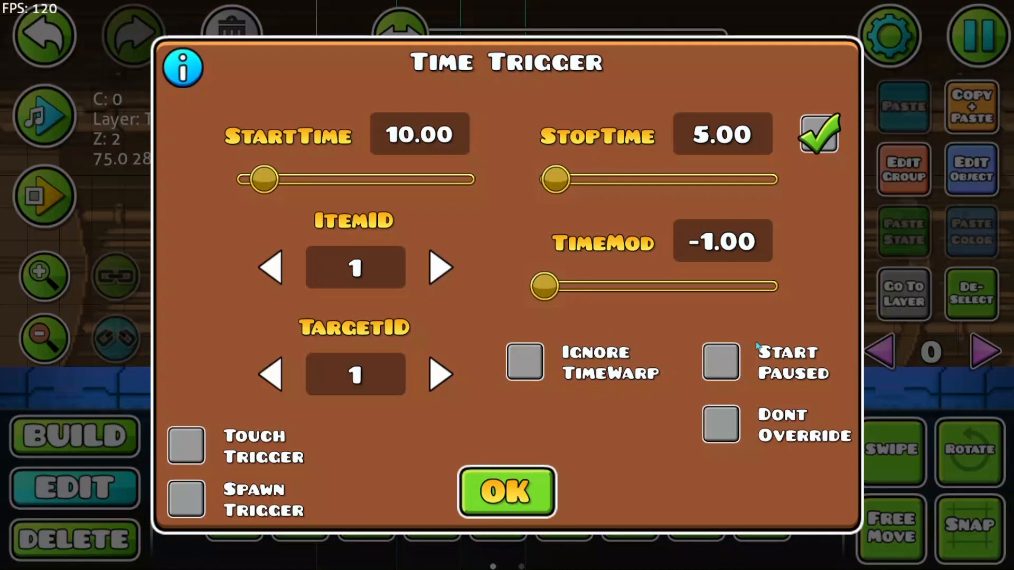
{"action": "left_click", "coordinate": [713, 357]}
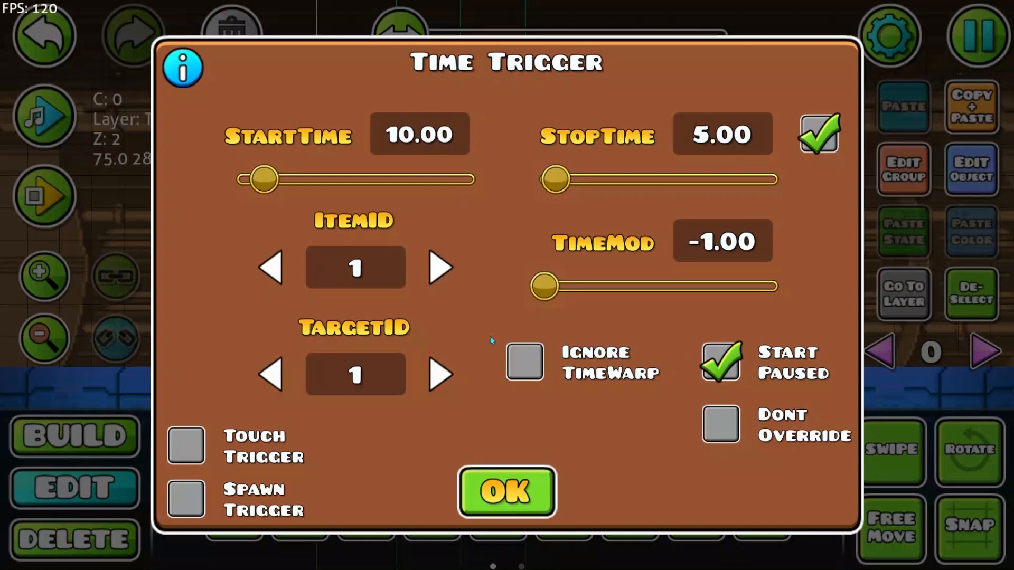
{"action": "left_click", "coordinate": [496, 492]}
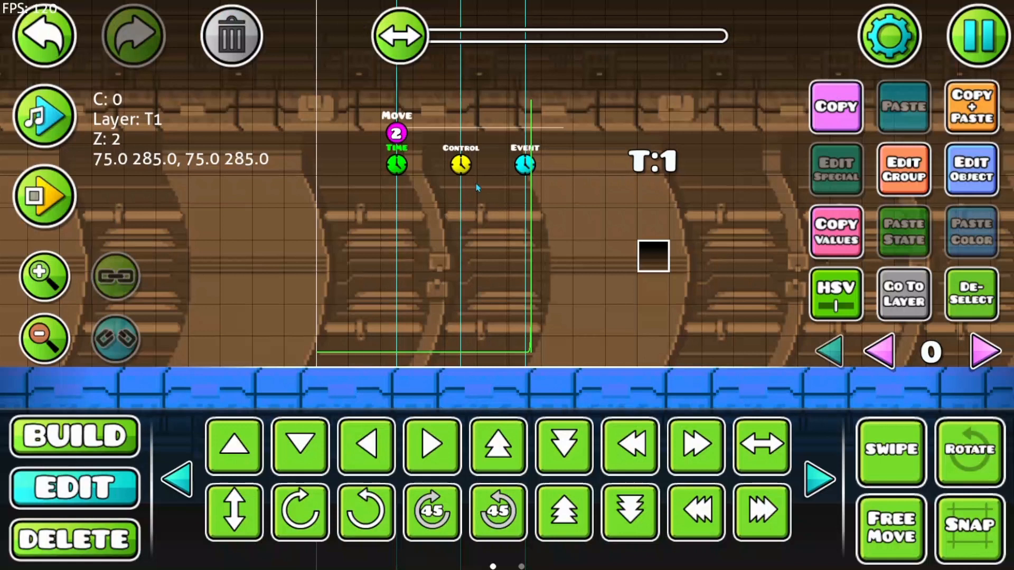
Move the Control trigger down to the ground and set it to ItemID 1 with Touch Trigger enabled.
{"action": "left_click", "coordinate": [462, 165]}
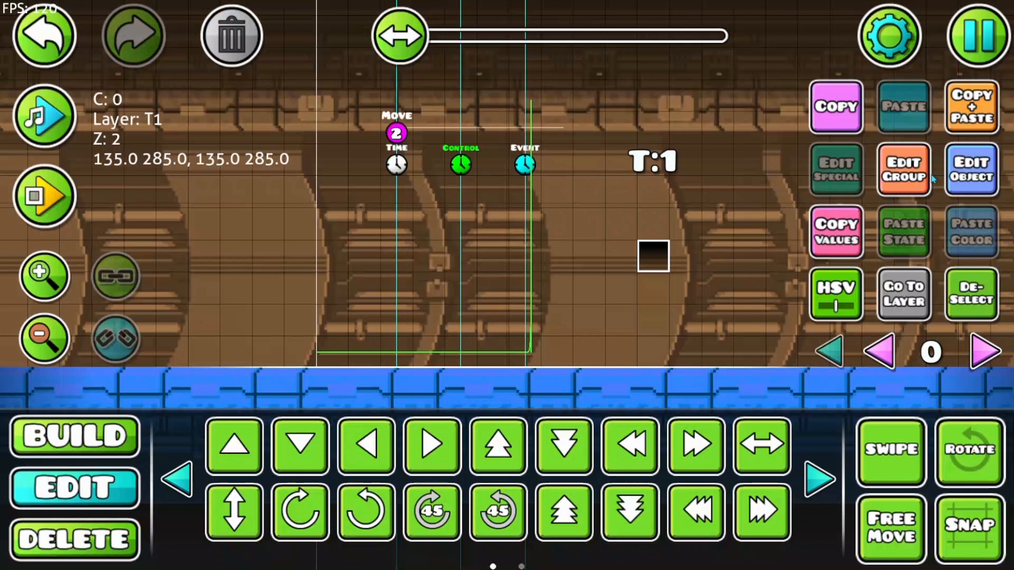
{"action": "left_click", "coordinate": [564, 445]}
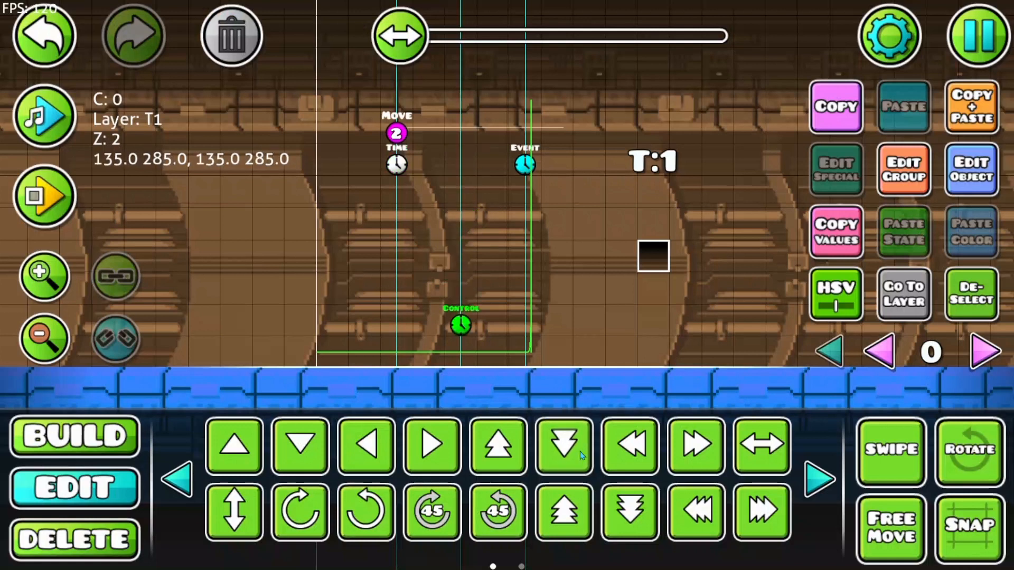
{"action": "left_click", "coordinate": [970, 169]}
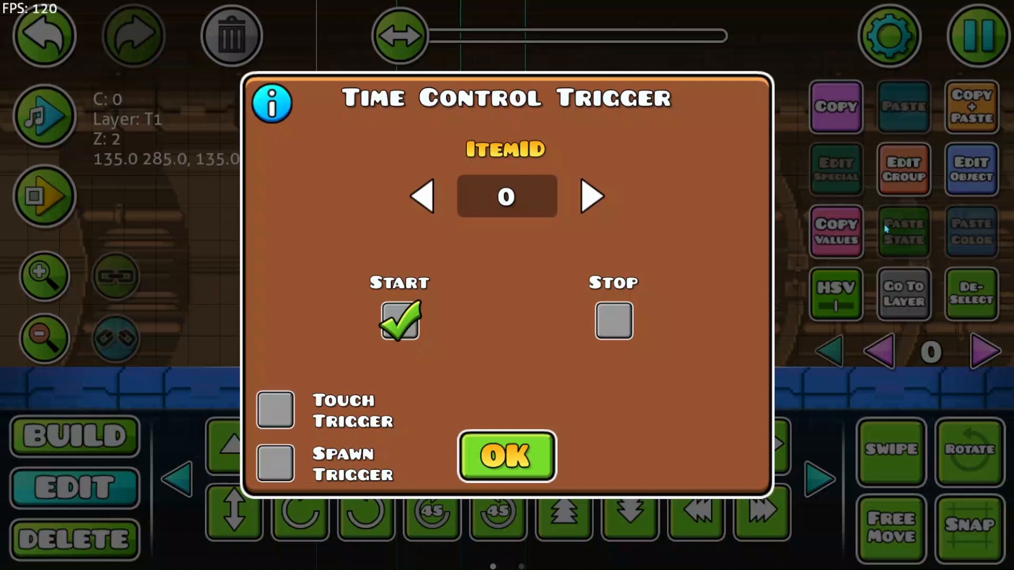
{"action": "left_click", "coordinate": [589, 198]}
{"action": "left_click", "coordinate": [284, 419]}
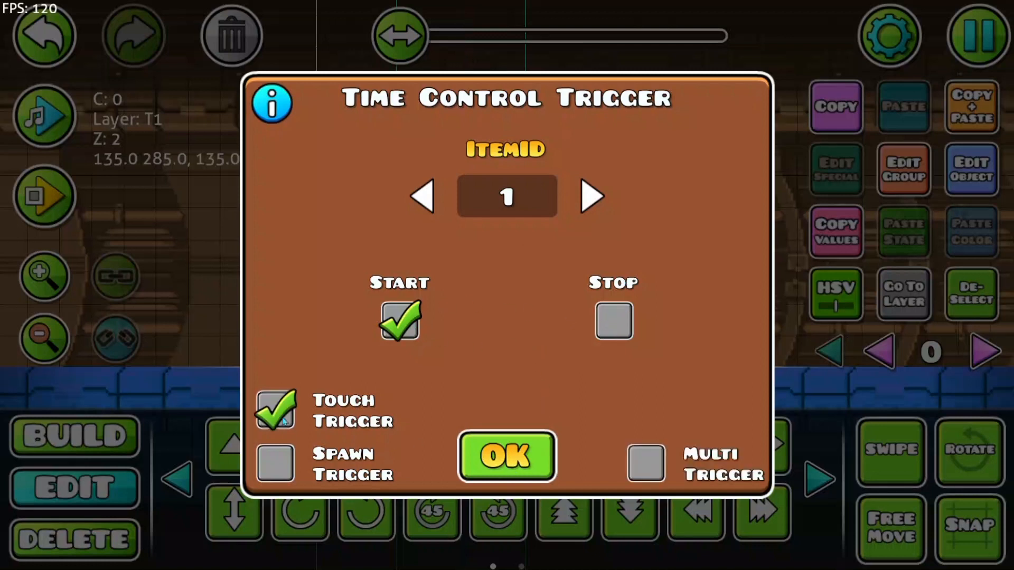
{"action": "left_click", "coordinate": [511, 456]}
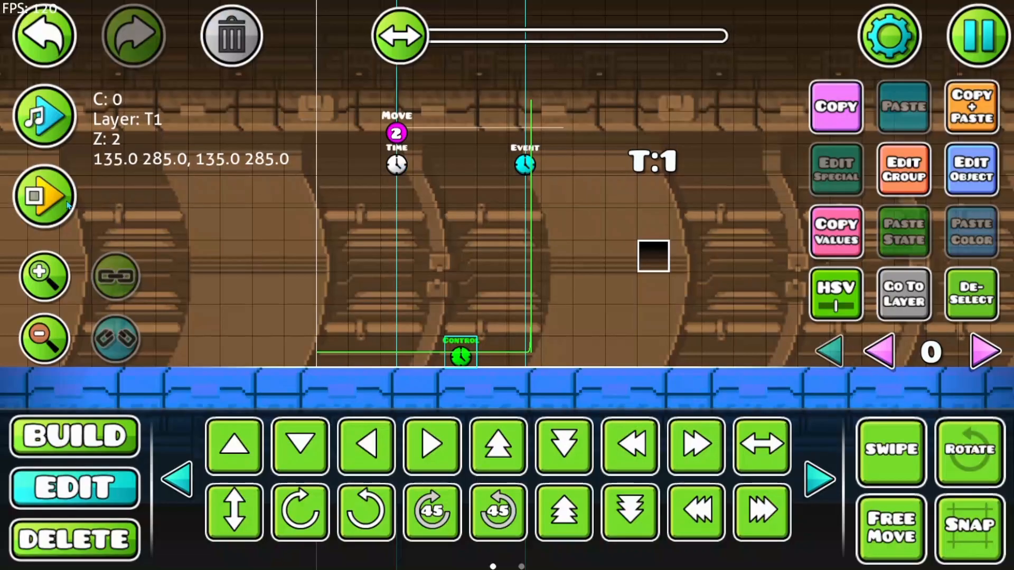
Check the Time trigger's settings and playtest starting the paused timer by running through the Control trigger.
{"action": "left_click", "coordinate": [389, 164]}
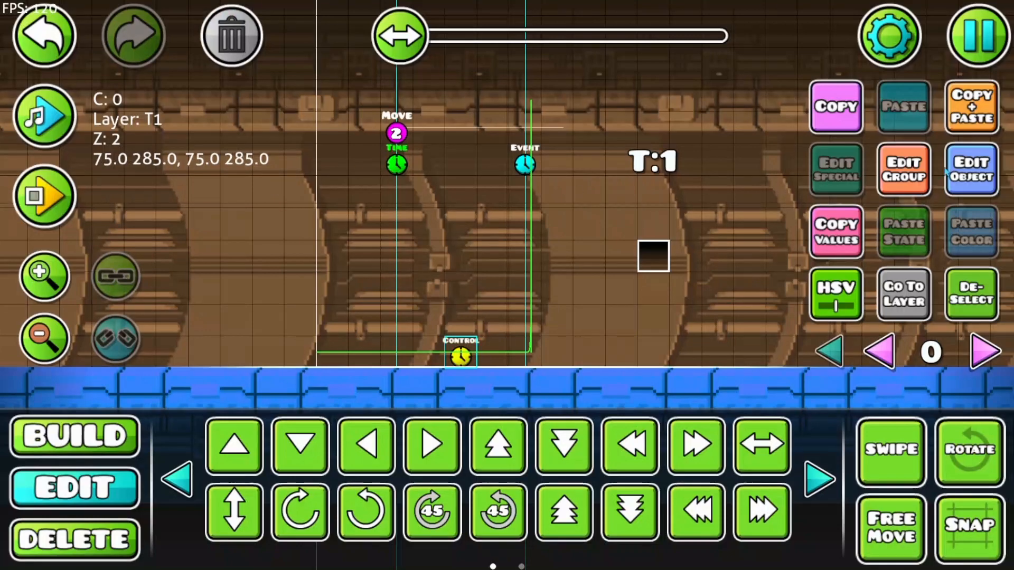
{"action": "left_click", "coordinate": [971, 169]}
{"action": "left_click", "coordinate": [506, 490]}
{"action": "left_click", "coordinate": [44, 196]}
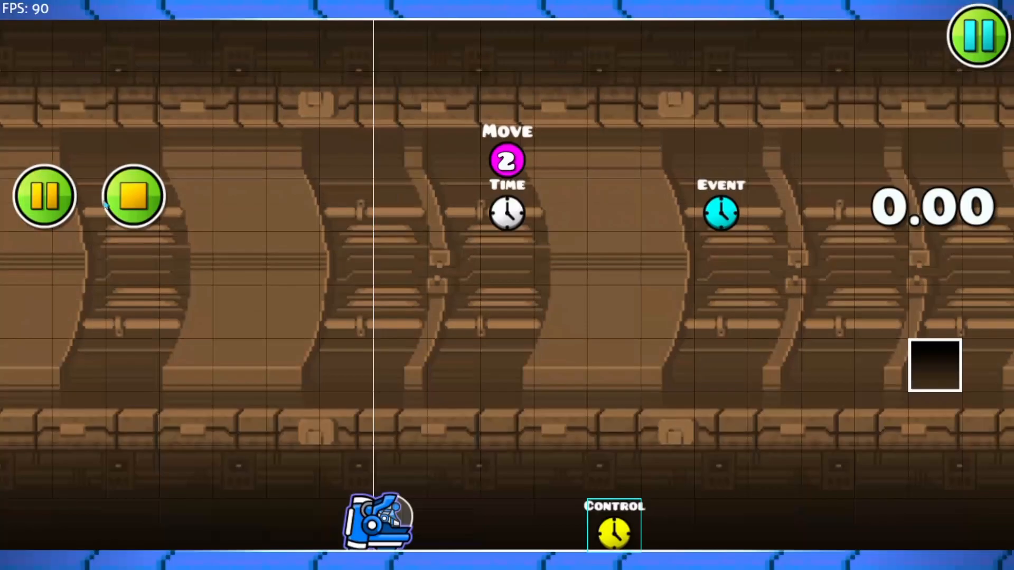
{"action": "left_click", "coordinate": [924, 226]}
{"action": "left_click", "coordinate": [924, 226]}
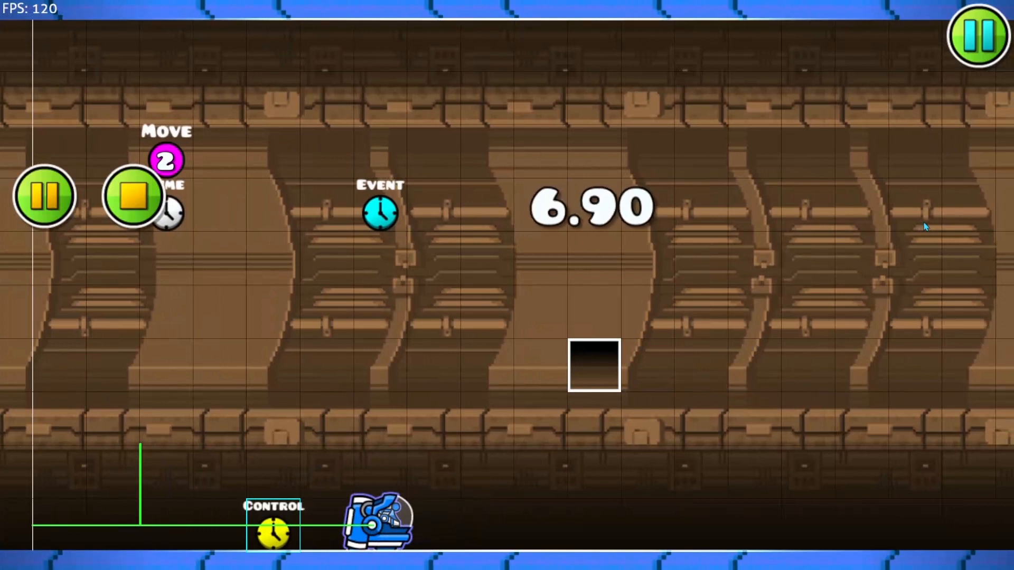
{"action": "left_click", "coordinate": [133, 196]}
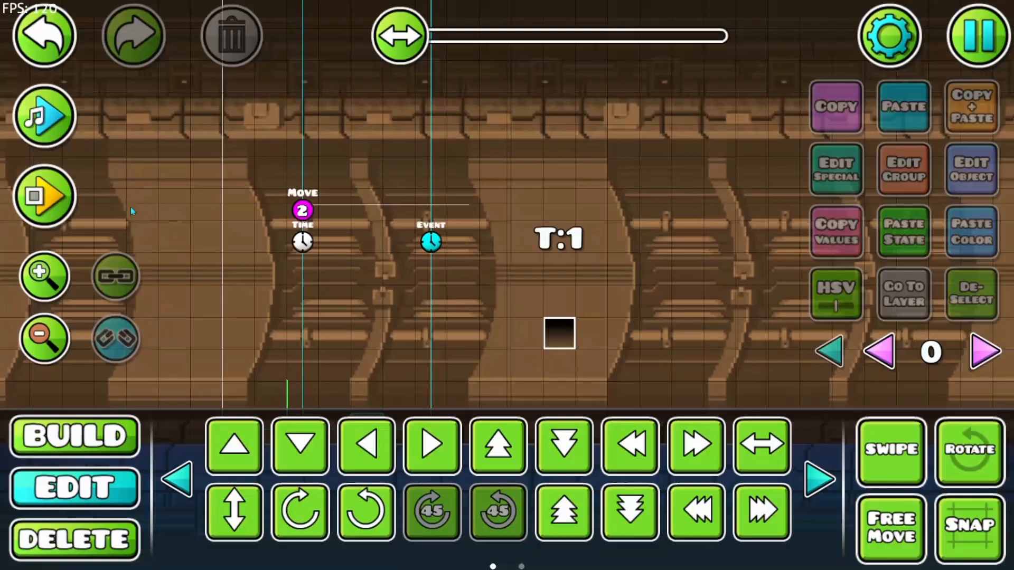
Delete the Control trigger on the ground and disable Start Paused on the Time trigger.
{"action": "left_click", "coordinate": [481, 345]}
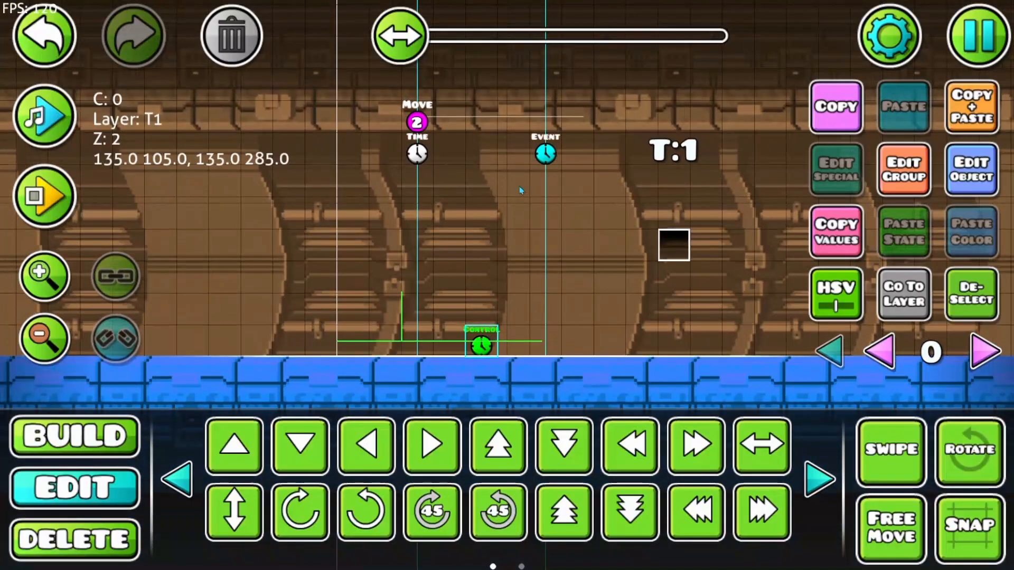
{"action": "left_click", "coordinate": [249, 53]}
{"action": "left_click", "coordinate": [417, 153]}
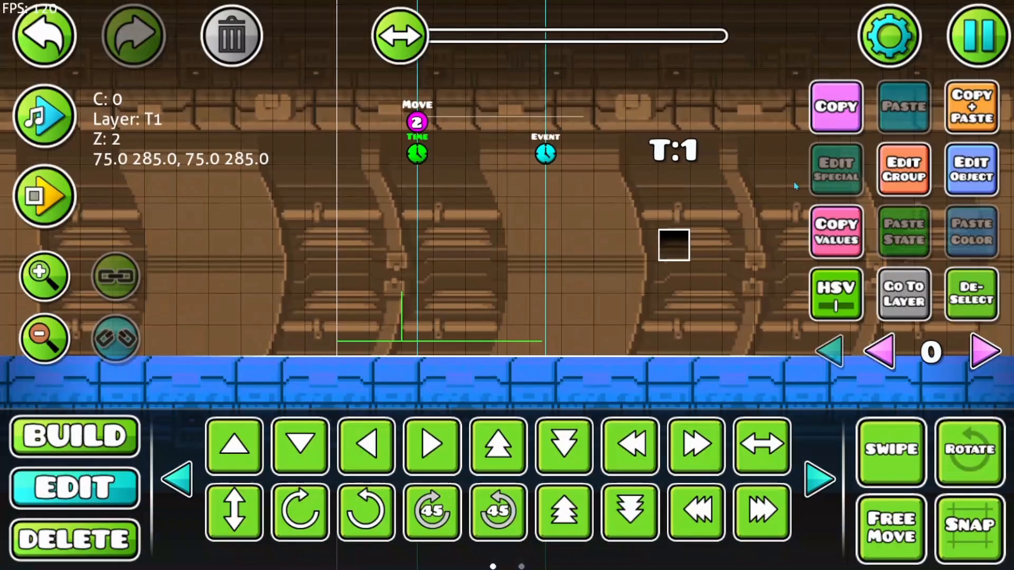
{"action": "left_click", "coordinate": [972, 169]}
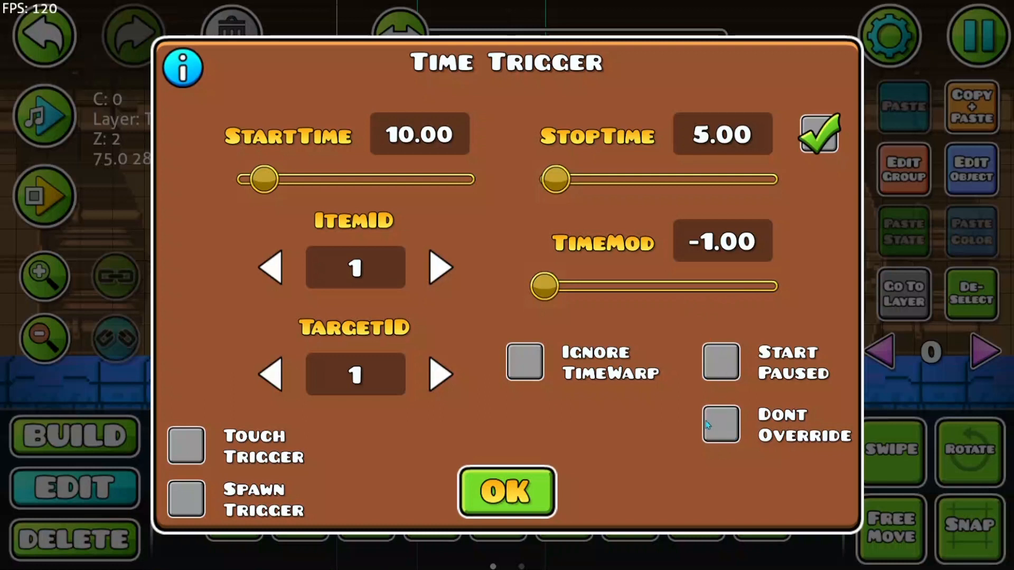
{"action": "left_click", "coordinate": [506, 492]}
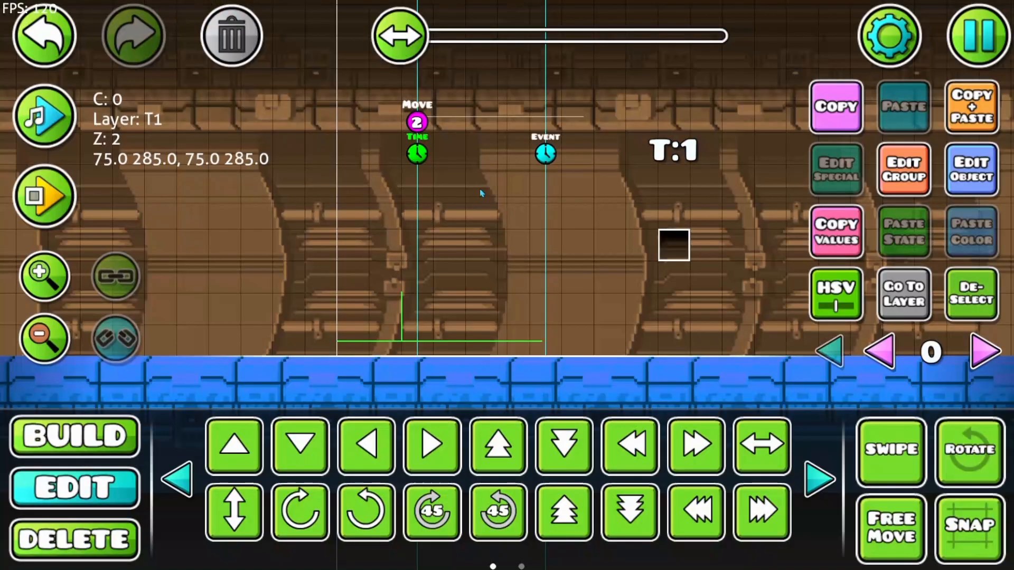
Duplicate the Time trigger, shift the copy two grid cells to the right and set its StartTime to 20.
{"action": "left_click", "coordinate": [971, 107]}
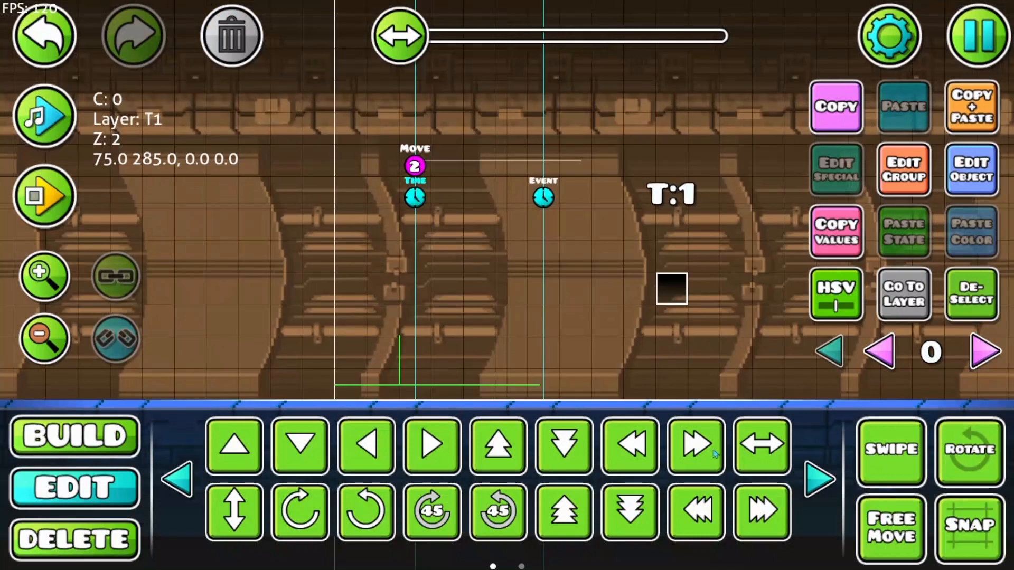
{"action": "key", "text": "d"}
{"action": "key", "text": "d"}
{"action": "left_click", "coordinate": [971, 169]}
{"action": "left_click", "coordinate": [422, 136]}
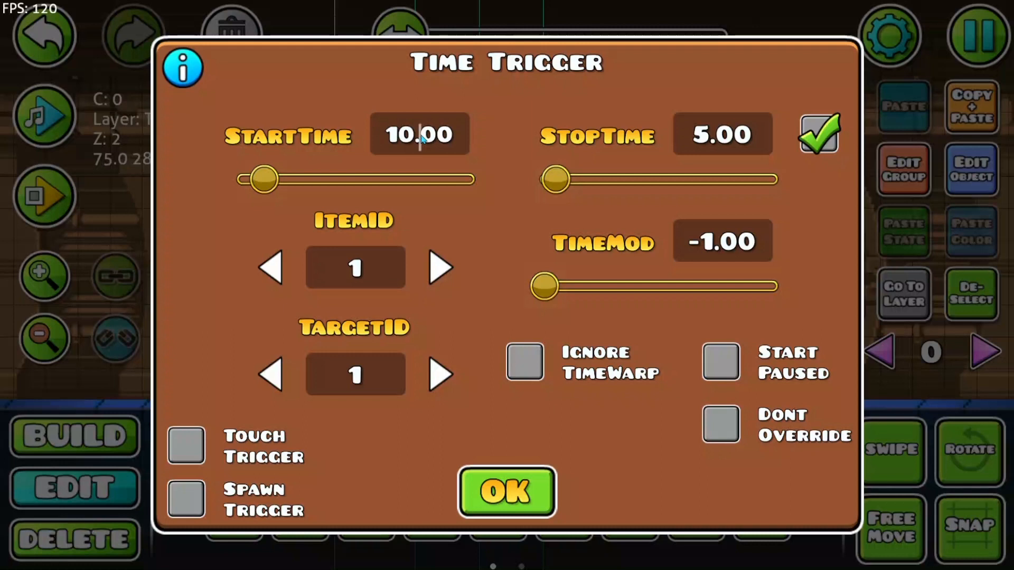
{"action": "key", "text": "BackSpace"}
{"action": "key", "text": "BackSpace"}
{"action": "key", "text": "BackSpace"}
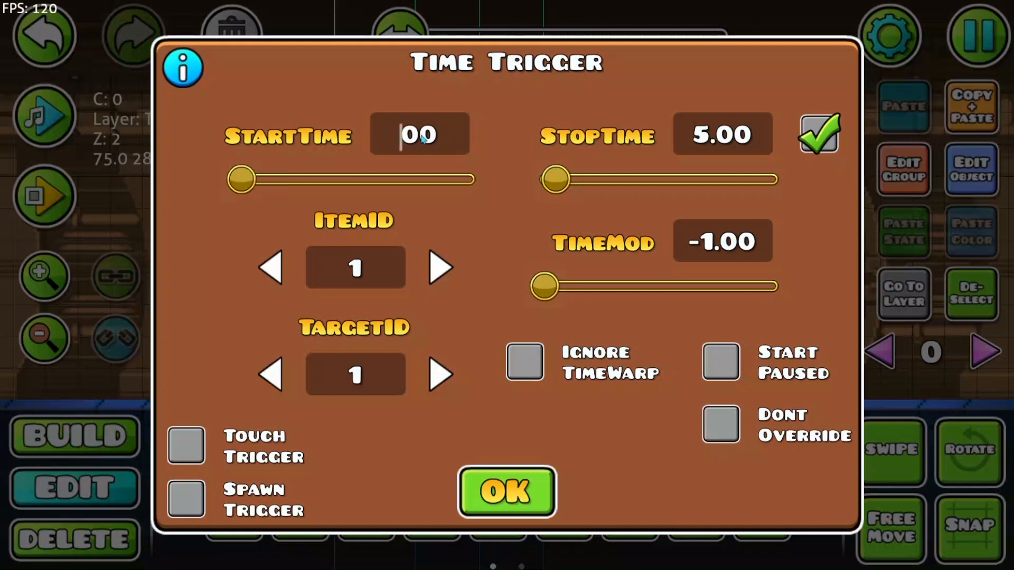
{"action": "type", "text": "2"}
{"action": "key", "text": "Delete"}
{"action": "type", "text": "0"}
{"action": "key", "text": "Delete"}
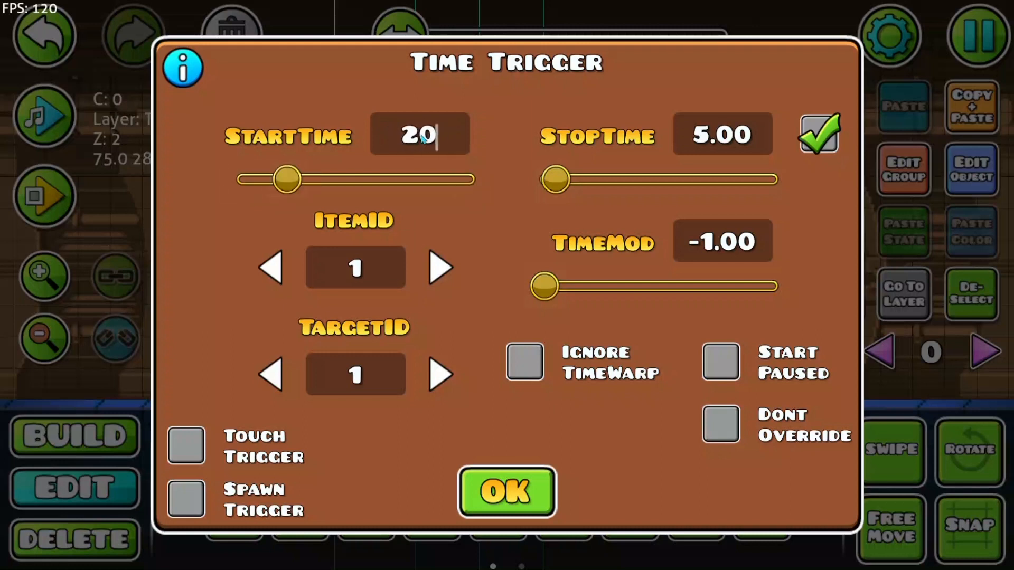
Disable StopTime and enable Touch Trigger on the duplicated Time trigger.
{"action": "left_click", "coordinate": [816, 129]}
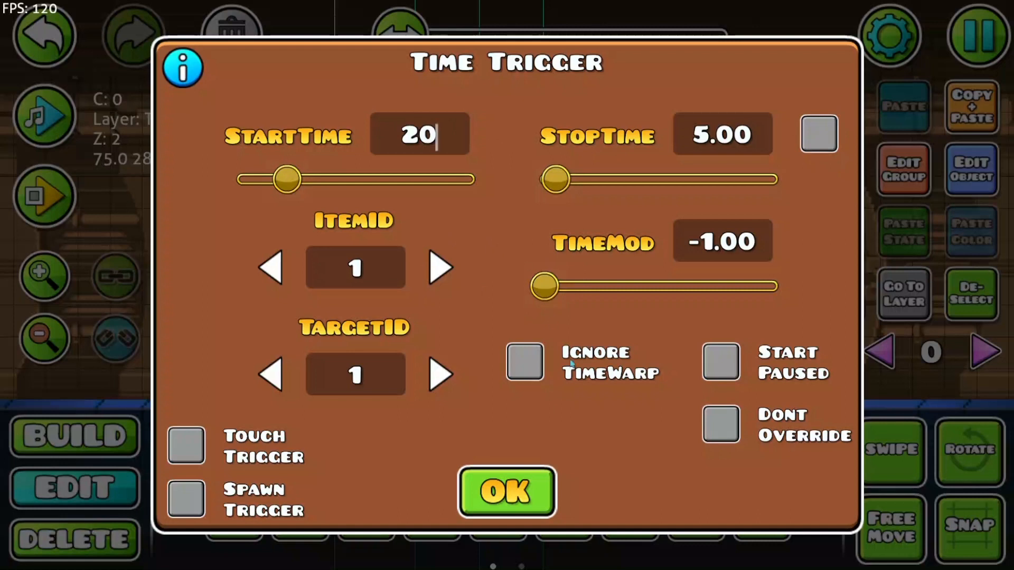
{"action": "left_click", "coordinate": [185, 445]}
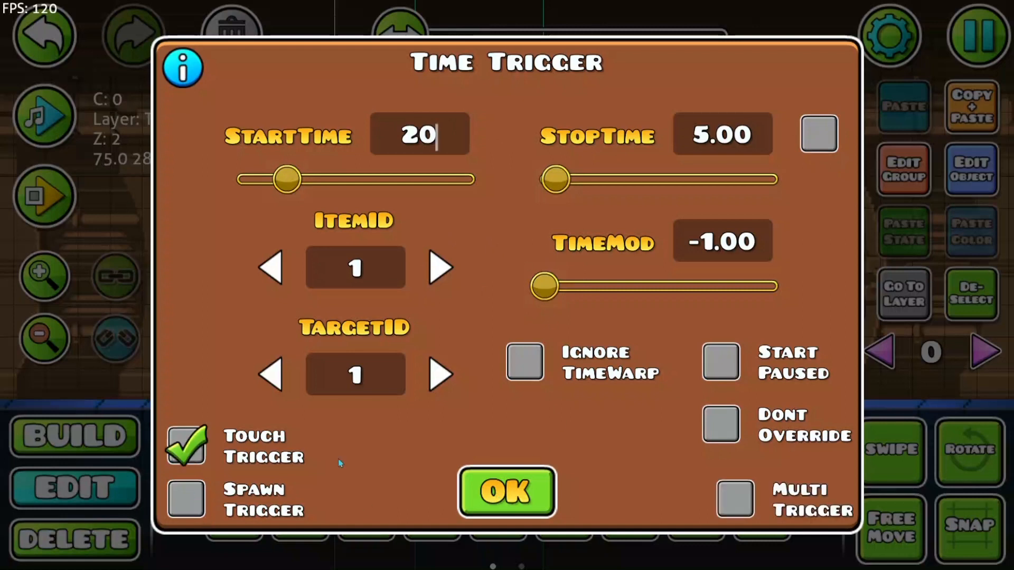
{"action": "left_click", "coordinate": [534, 493]}
Move the duplicated Time trigger down to the ground directly below the Event trigger and check its settings.
{"action": "scroll", "coordinate": [554, 464], "scroll_direction": "down", "scroll_amount": 2}
{"action": "left_click", "coordinate": [580, 447]}
{"action": "left_click", "coordinate": [581, 448]}
{"action": "left_click", "coordinate": [581, 447]}
{"action": "left_click", "coordinate": [696, 445]}
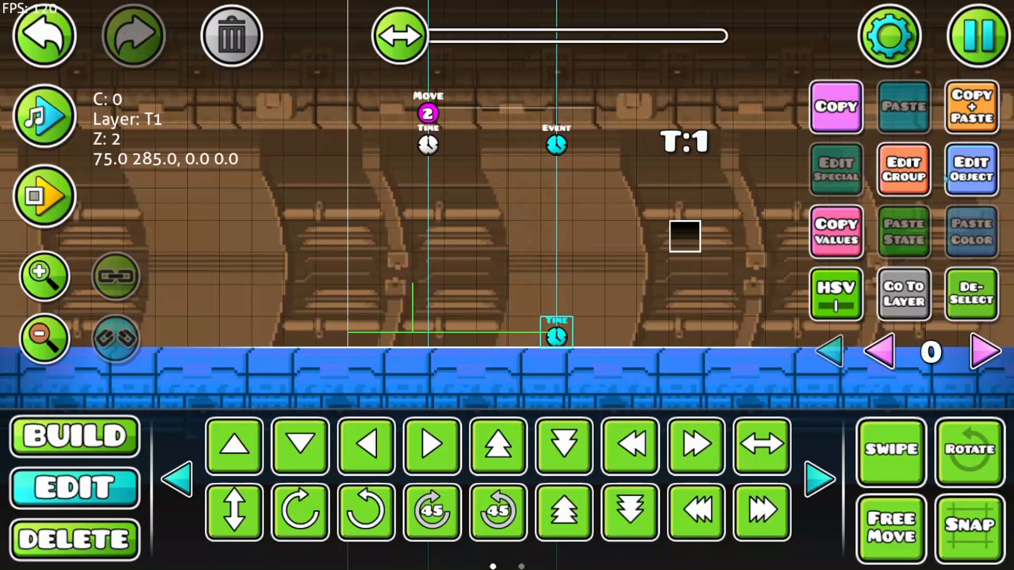
{"action": "left_click", "coordinate": [967, 172]}
{"action": "left_click", "coordinate": [508, 491]}
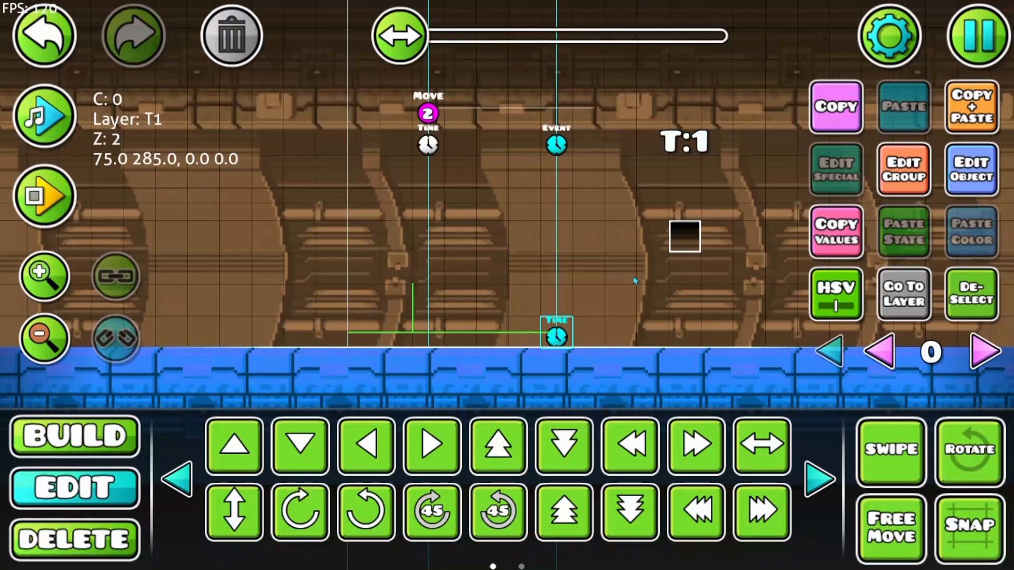
Enable Start Paused on the original Time trigger.
{"action": "left_click", "coordinate": [970, 169]}
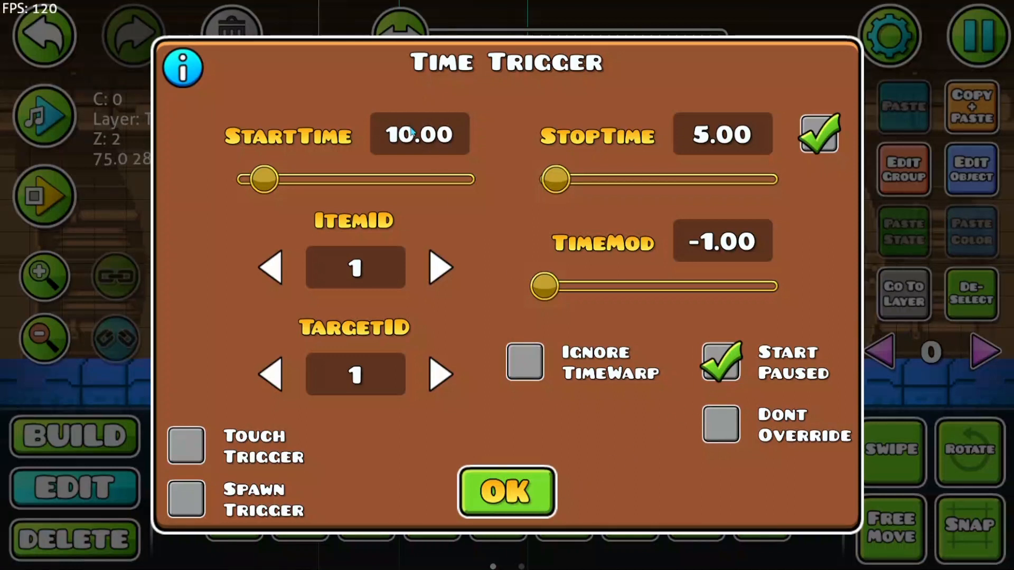
{"action": "left_click", "coordinate": [519, 501]}
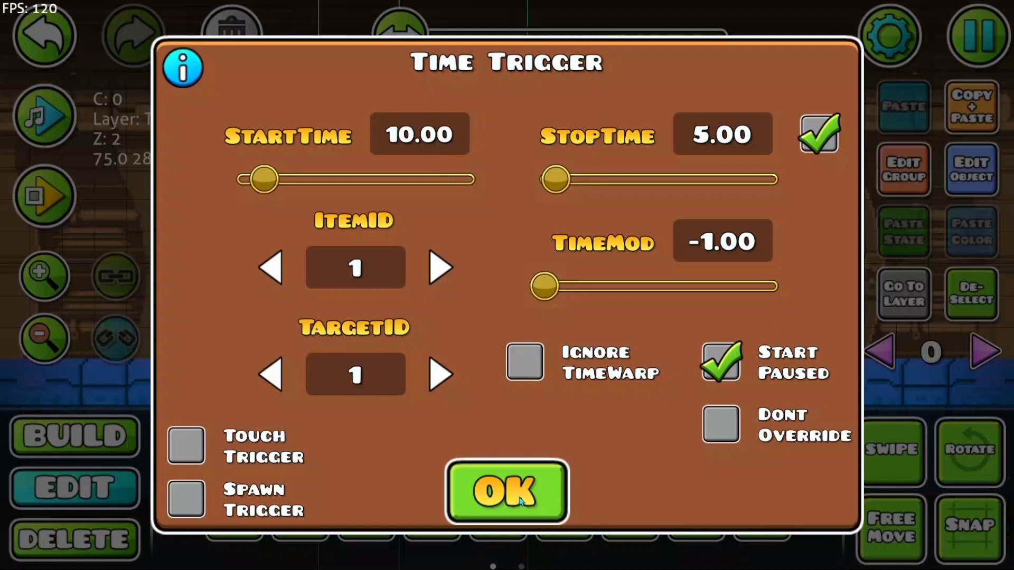
{"action": "left_click", "coordinate": [507, 492]}
Check the settings of both Time triggers and playtest touching the one on the ground.
{"action": "left_click", "coordinate": [528, 344]}
{"action": "left_click", "coordinate": [971, 169]}
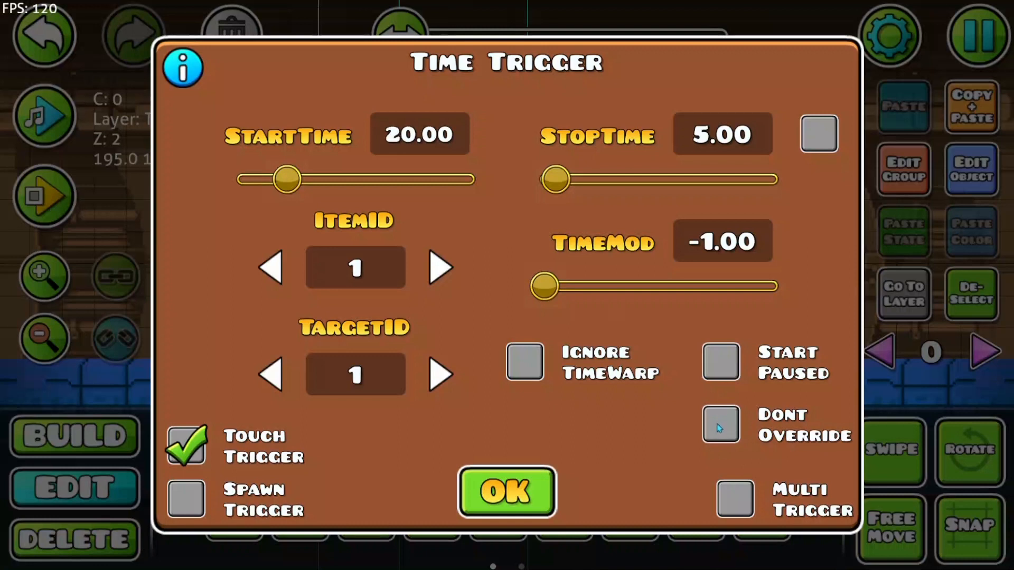
{"action": "left_click", "coordinate": [508, 504]}
{"action": "left_click", "coordinate": [410, 157]}
{"action": "left_click", "coordinate": [971, 170]}
{"action": "left_click", "coordinate": [507, 491]}
{"action": "left_click", "coordinate": [43, 196]}
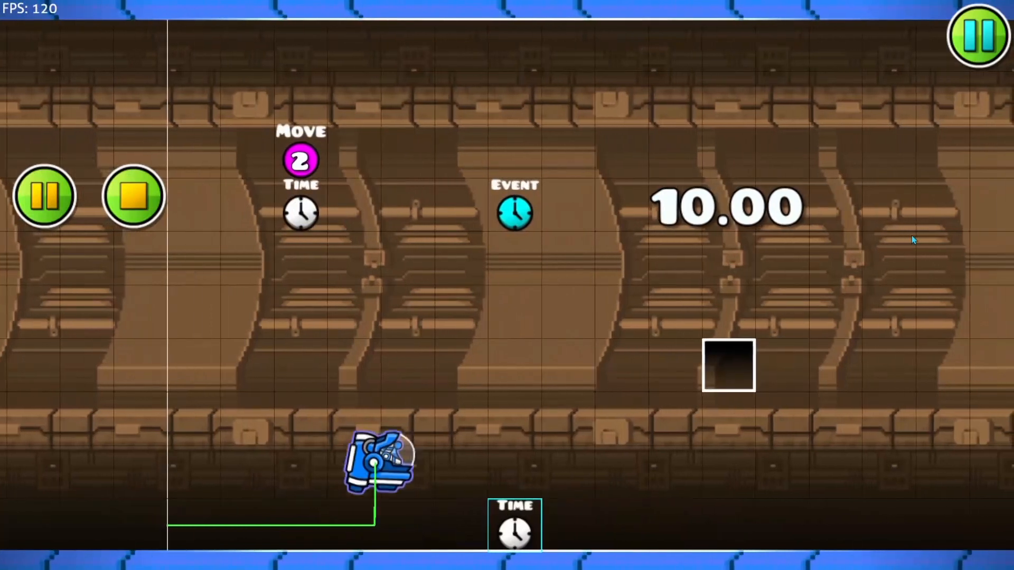
{"action": "left_click", "coordinate": [911, 236]}
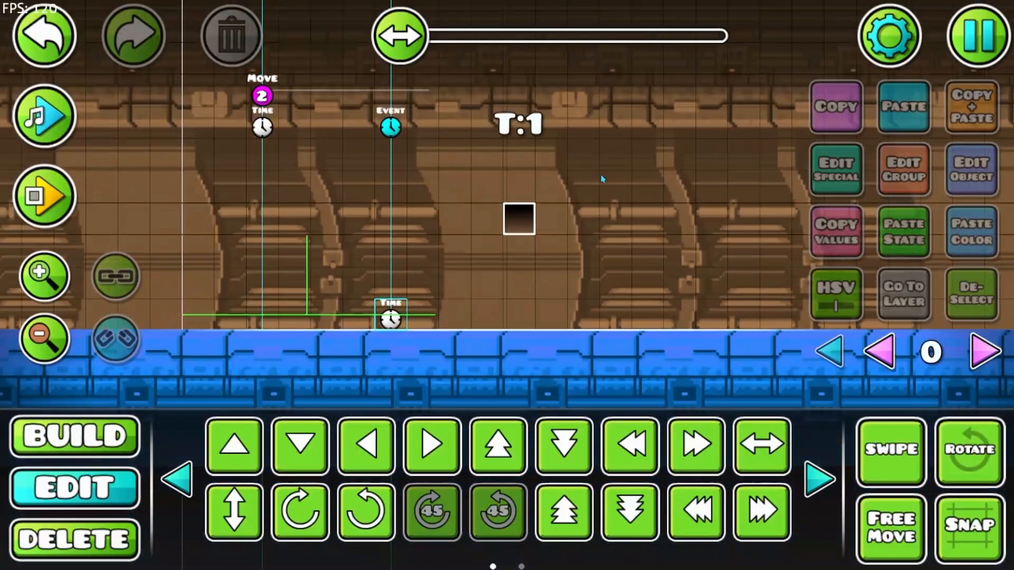
Enable Dont Override on the Time trigger on the ground and playtest touching it.
{"action": "left_click_drag", "start_coordinate": [440, 295], "coordinate": [432, 292]}
{"action": "left_click", "coordinate": [380, 308]}
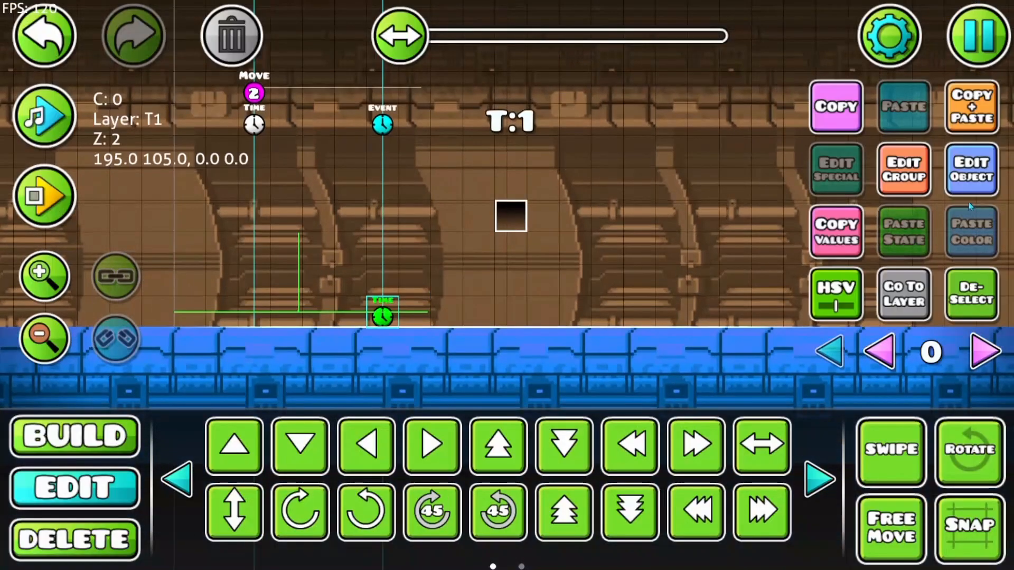
{"action": "left_click", "coordinate": [975, 188]}
{"action": "left_click", "coordinate": [720, 424]}
{"action": "left_click", "coordinate": [506, 491]}
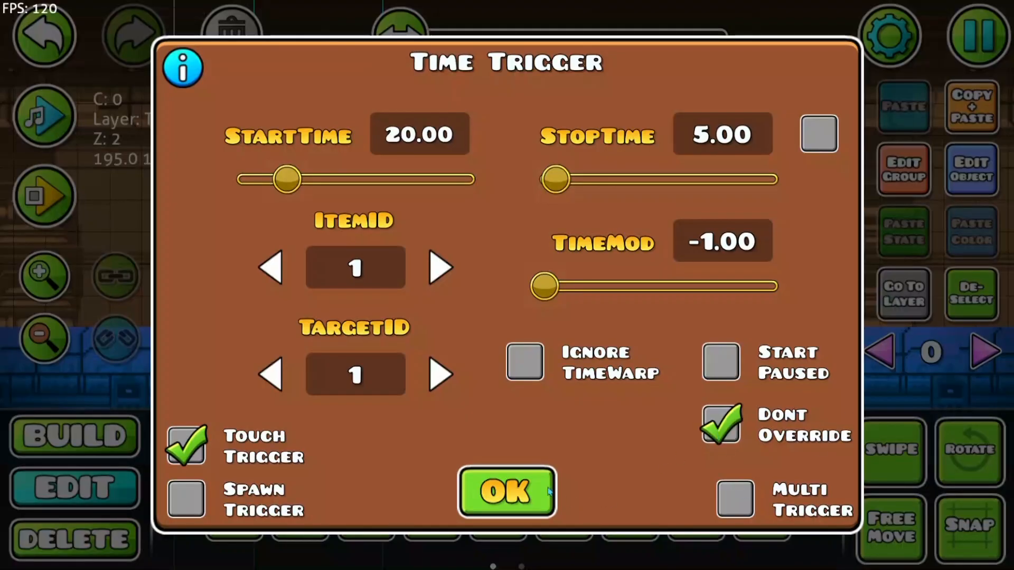
{"action": "left_click", "coordinate": [46, 201]}
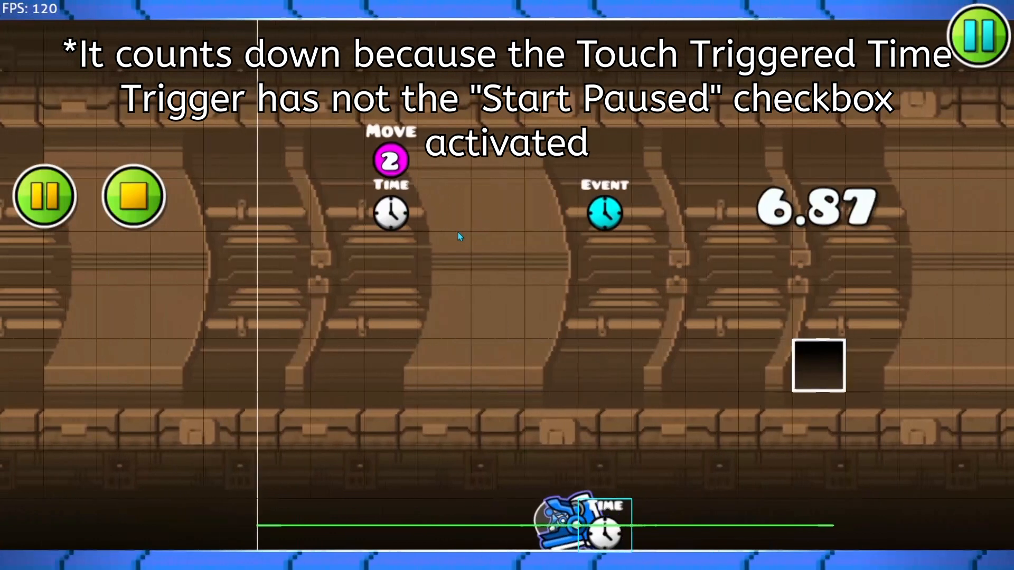
{"action": "left_click", "coordinate": [133, 197]}
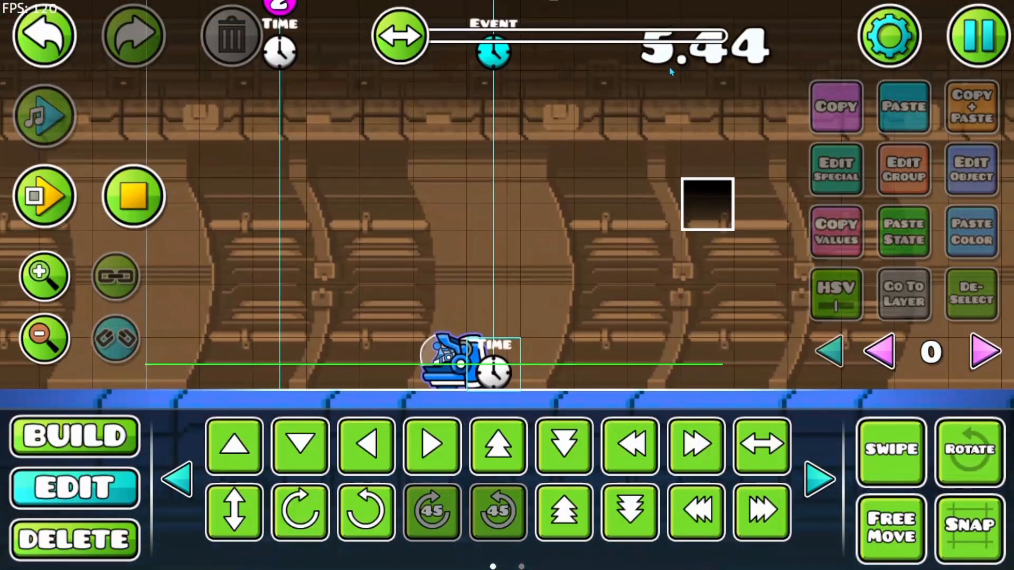
Compare the settings of the original Time trigger and the touch-triggered one while the playtest is paused.
{"action": "left_click", "coordinate": [962, 168]}
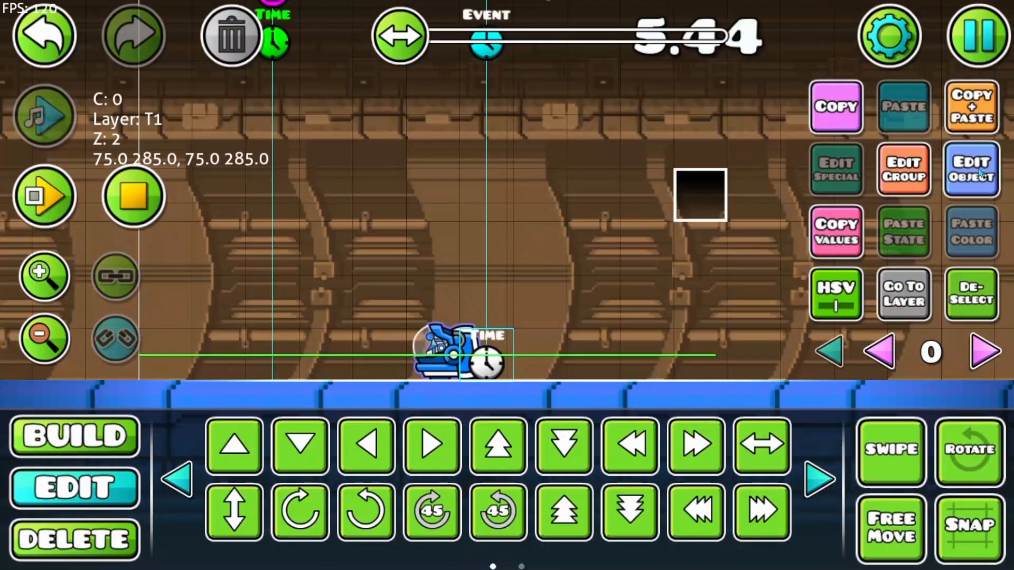
{"action": "left_click", "coordinate": [436, 133]}
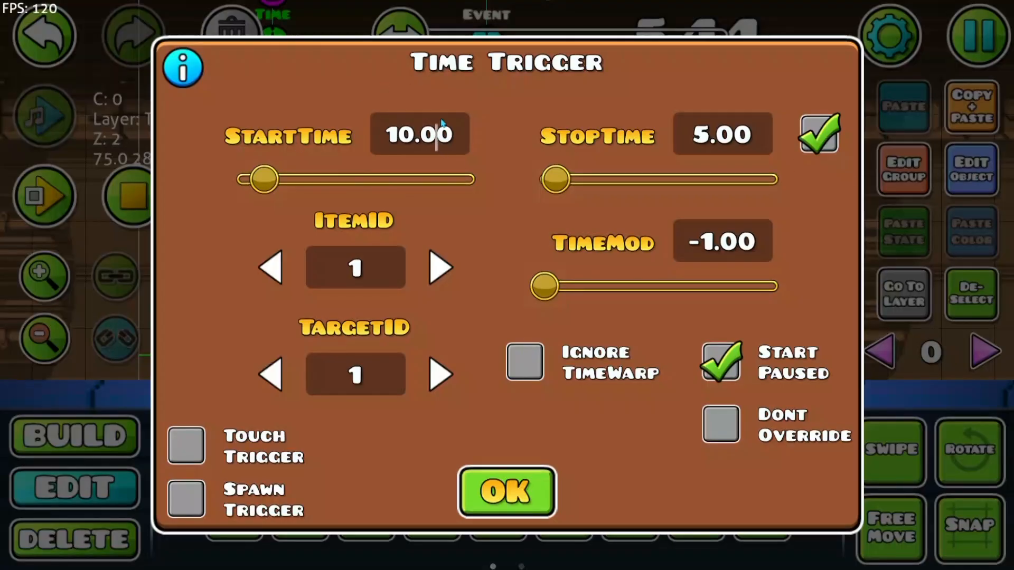
{"action": "left_click", "coordinate": [505, 491]}
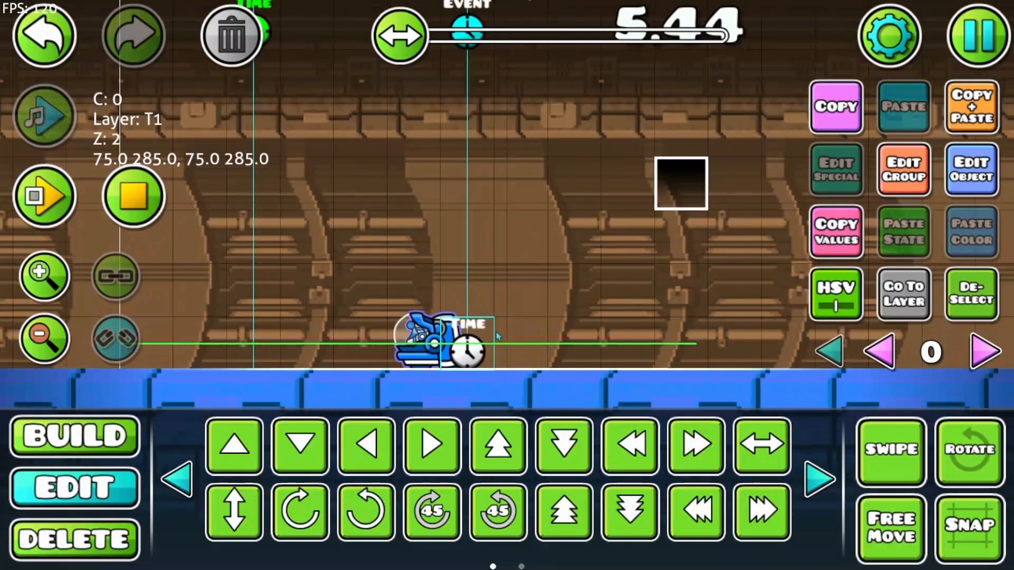
{"action": "left_click", "coordinate": [474, 343]}
{"action": "left_click", "coordinate": [962, 172]}
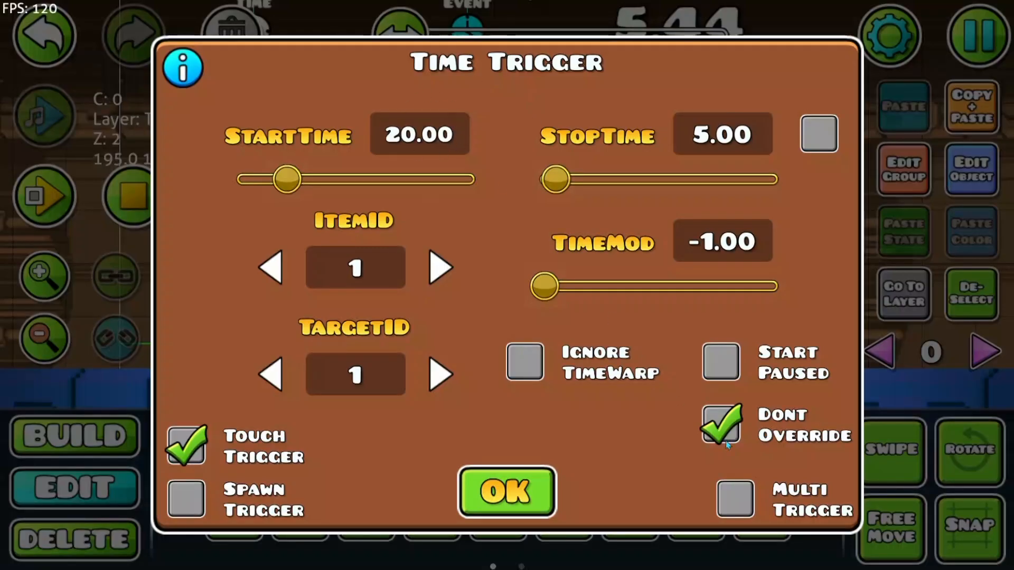
{"action": "left_click", "coordinate": [505, 491]}
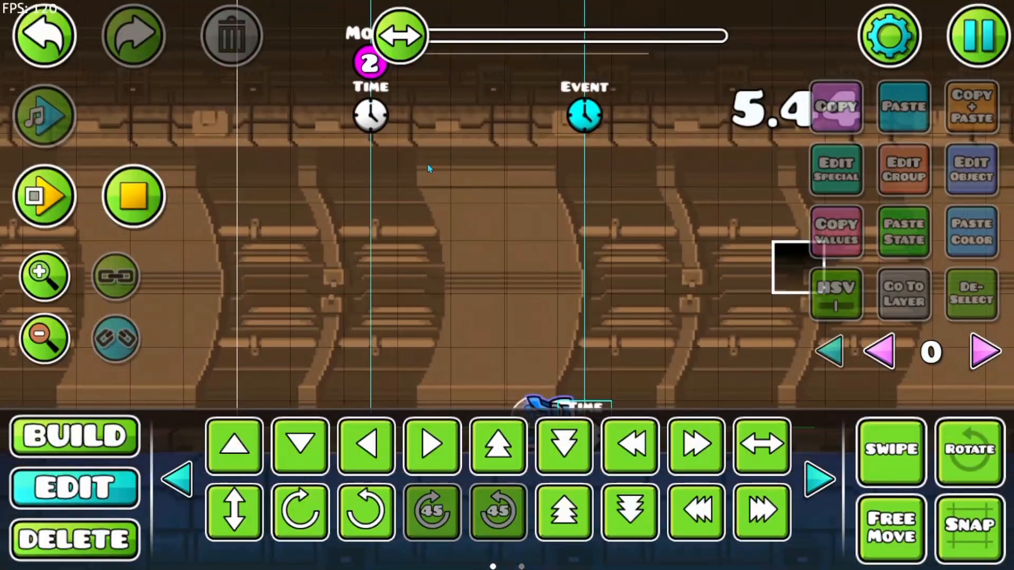
Delete the Time trigger on the ground and stop the playtest.
{"action": "left_click", "coordinate": [66, 334]}
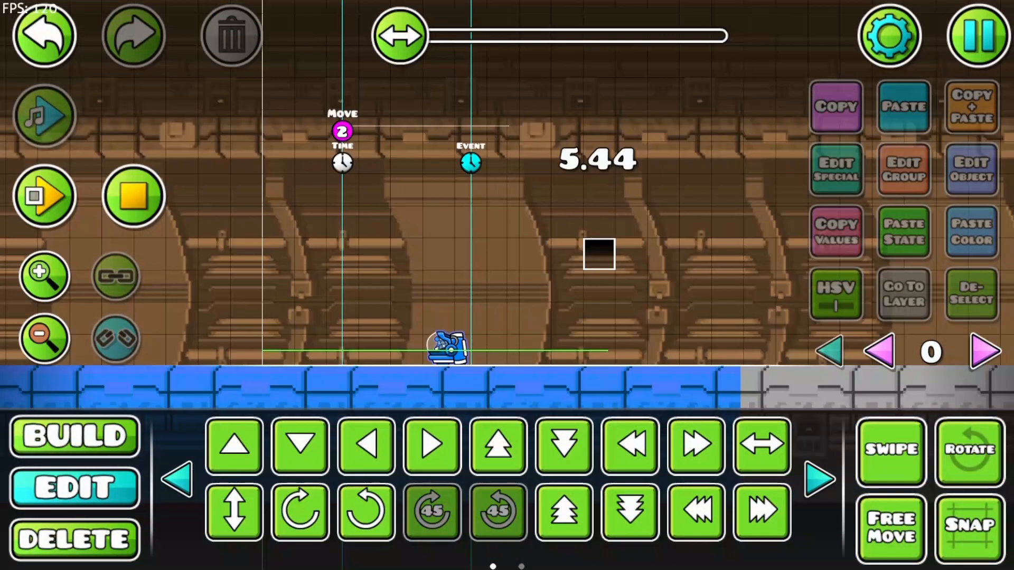
{"action": "left_click", "coordinate": [117, 190]}
{"action": "left_click_drag", "start_coordinate": [531, 124], "coordinate": [602, 121]}
Review the settings of the remaining Time trigger, the Move trigger and the Event trigger.
{"action": "left_click", "coordinate": [546, 158]}
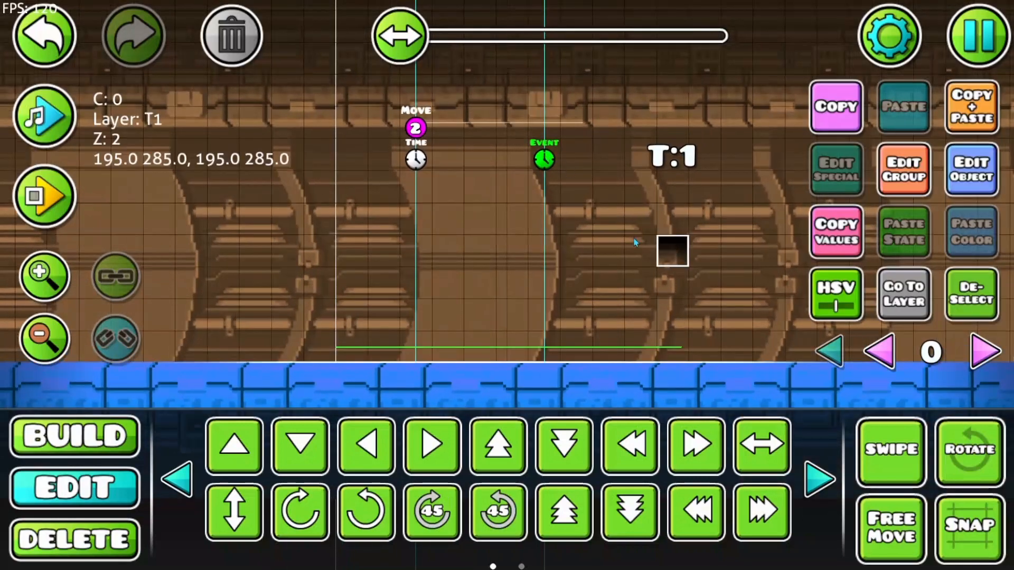
{"action": "double_click", "coordinate": [417, 157]}
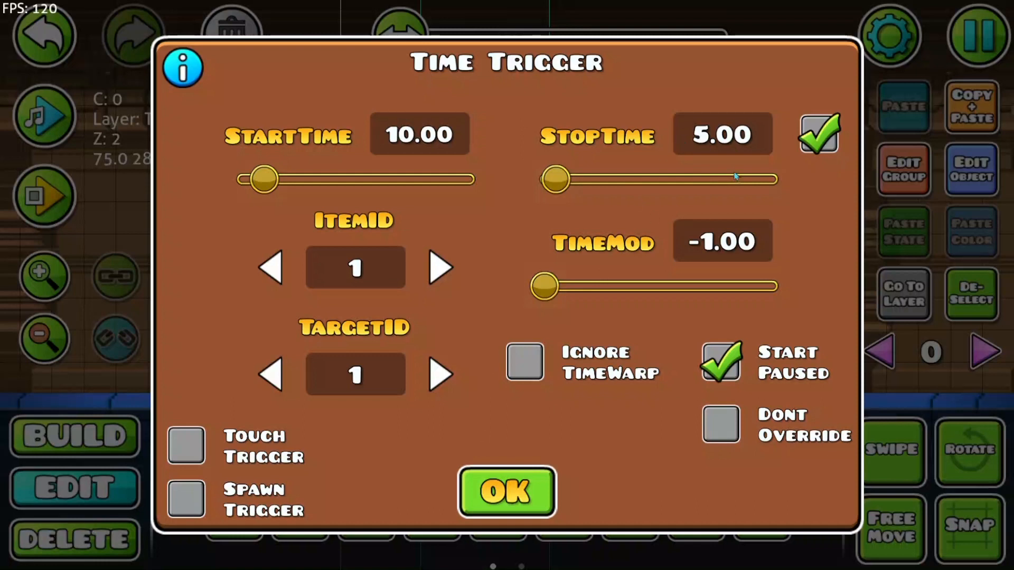
{"action": "left_click", "coordinate": [506, 490]}
{"action": "left_click_drag", "start_coordinate": [687, 285], "coordinate": [554, 212]}
{"action": "left_click", "coordinate": [299, 53]}
{"action": "left_click", "coordinate": [958, 174]}
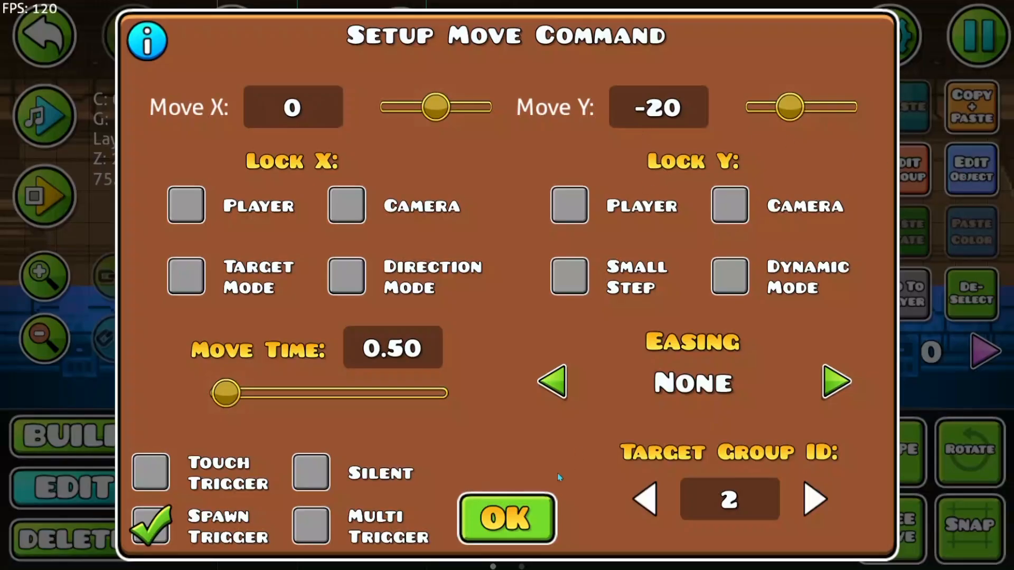
{"action": "left_click", "coordinate": [507, 518]}
{"action": "left_click_drag", "start_coordinate": [452, 184], "coordinate": [424, 261]}
{"action": "left_click", "coordinate": [423, 193]}
{"action": "left_click_drag", "start_coordinate": [581, 189], "coordinate": [635, 170]}
{"action": "left_click", "coordinate": [971, 169]}
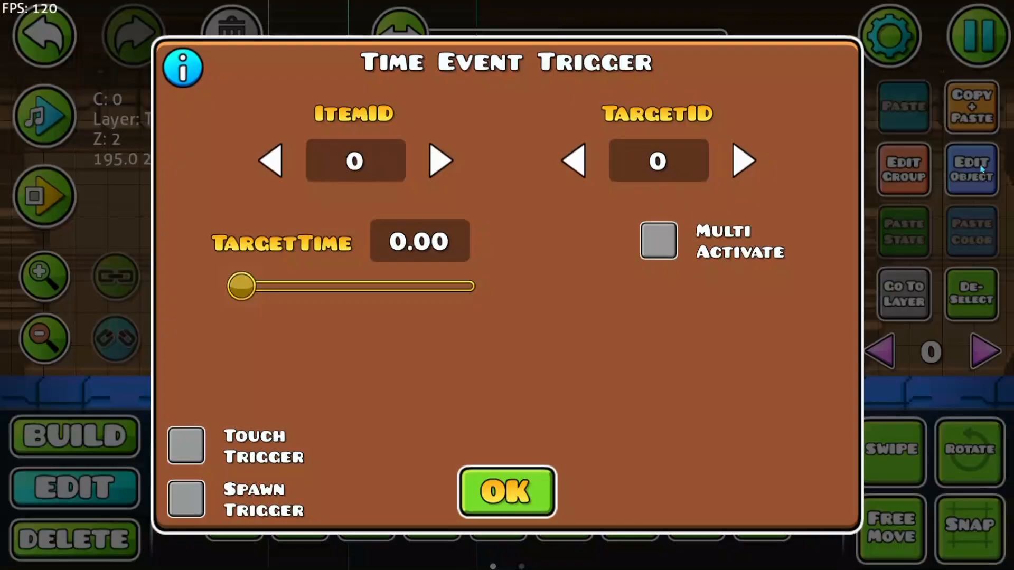
{"action": "left_click", "coordinate": [528, 485]}
Toggle the StopTime option on the Time trigger and accept its settings.
{"action": "left_click", "coordinate": [346, 173]}
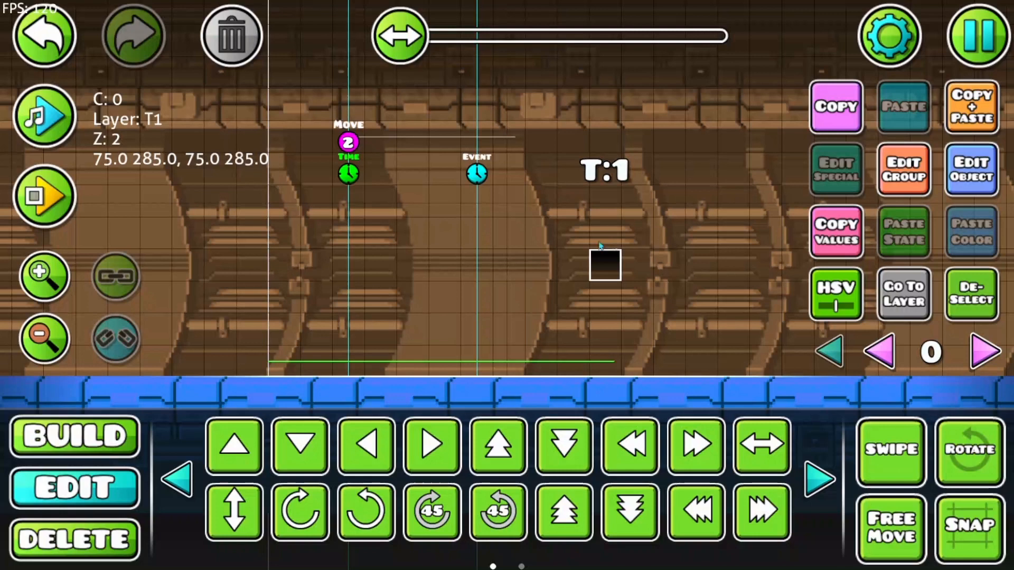
{"action": "left_click", "coordinate": [972, 169]}
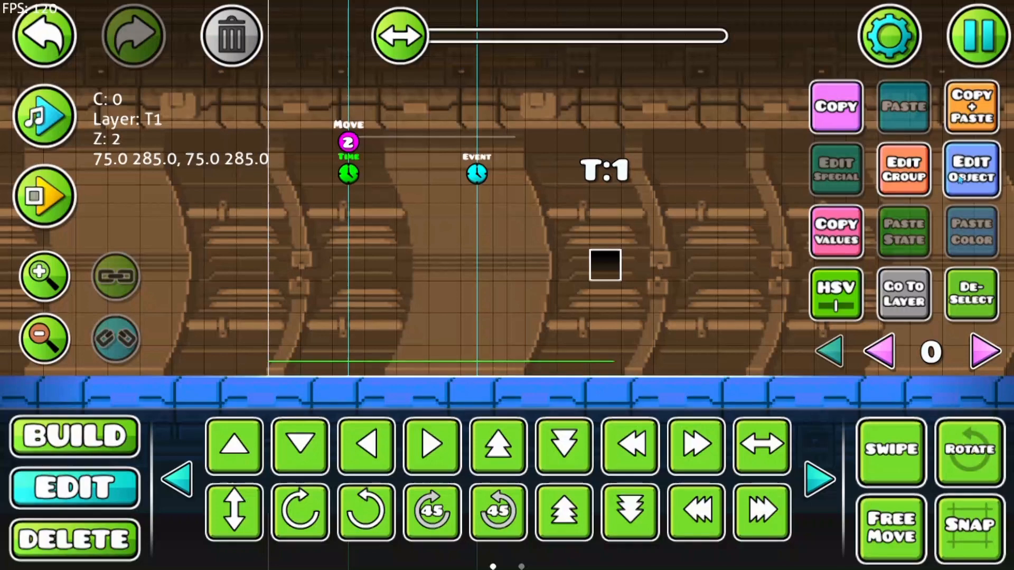
{"action": "left_click", "coordinate": [831, 136]}
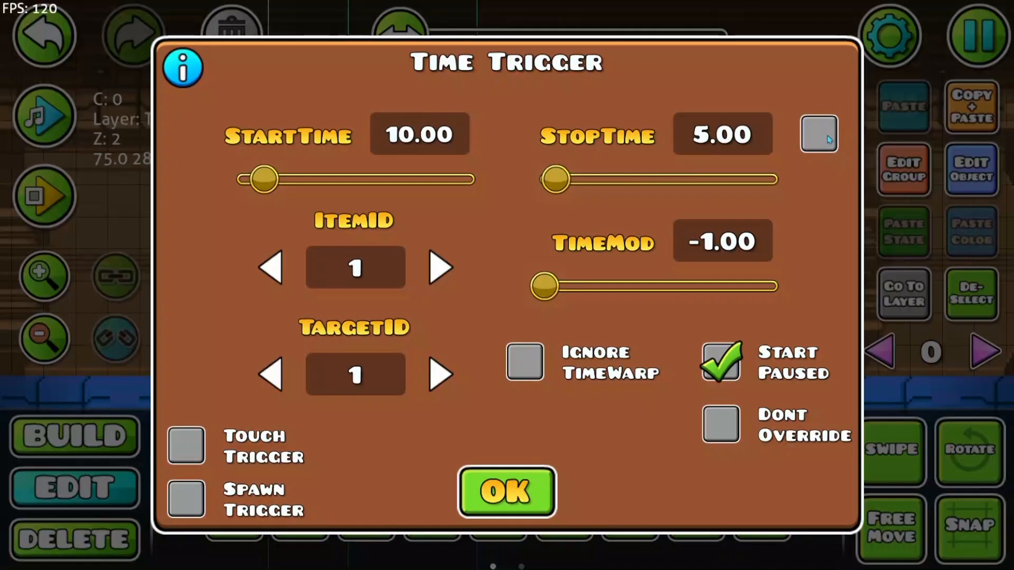
{"action": "left_click", "coordinate": [826, 140]}
{"action": "left_click", "coordinate": [827, 140]}
{"action": "left_click", "coordinate": [514, 484]}
Configure the Time Event trigger with ItemID 1, TargetID 3 and a TargetTime of 7.
{"action": "left_click", "coordinate": [971, 169]}
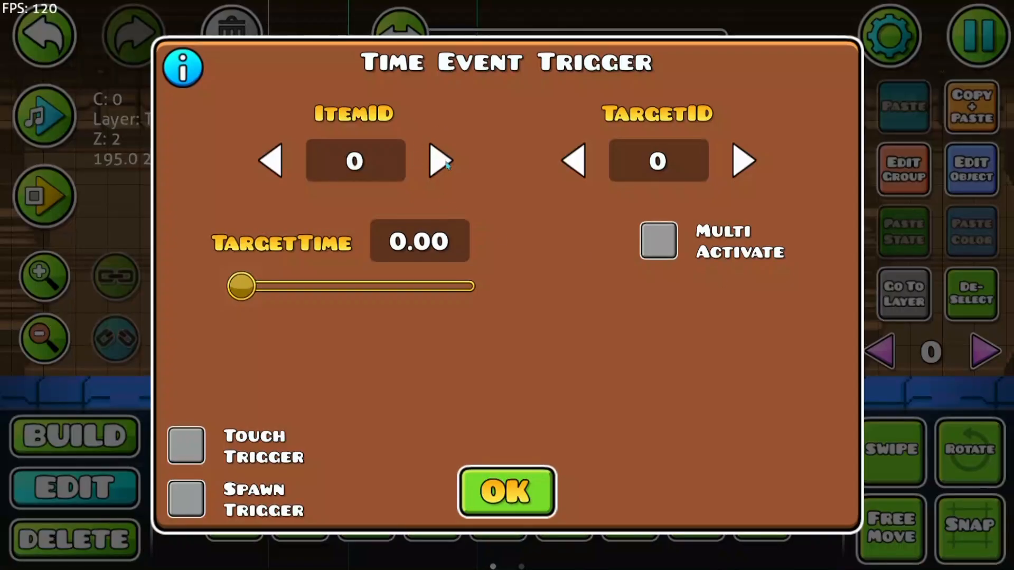
{"action": "left_click", "coordinate": [441, 161]}
{"action": "left_click", "coordinate": [743, 160]}
{"action": "left_click", "coordinate": [743, 159]}
{"action": "left_click", "coordinate": [743, 160]}
{"action": "left_click", "coordinate": [422, 251]}
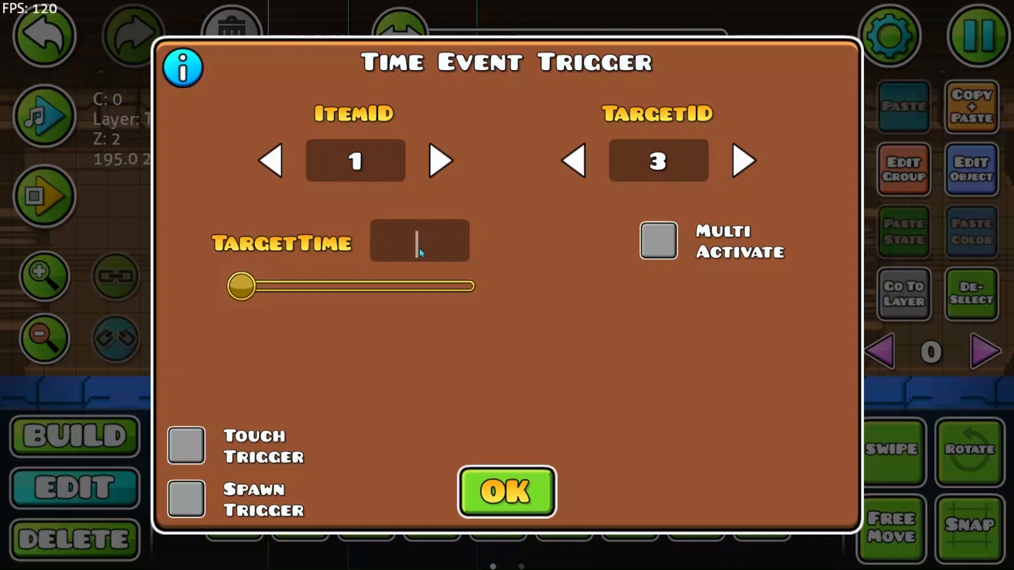
{"action": "type", "text": "7"}
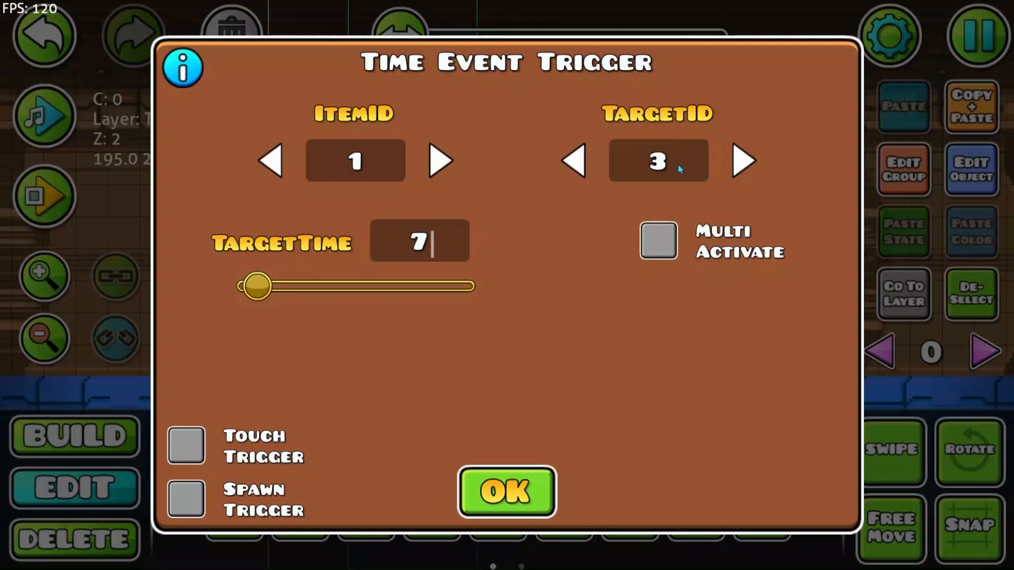
{"action": "left_click", "coordinate": [506, 491]}
Place a Move trigger directly above the Time Event trigger and set its Target Group ID to 2.
{"action": "left_click", "coordinate": [177, 478]}
{"action": "left_click", "coordinate": [177, 479]}
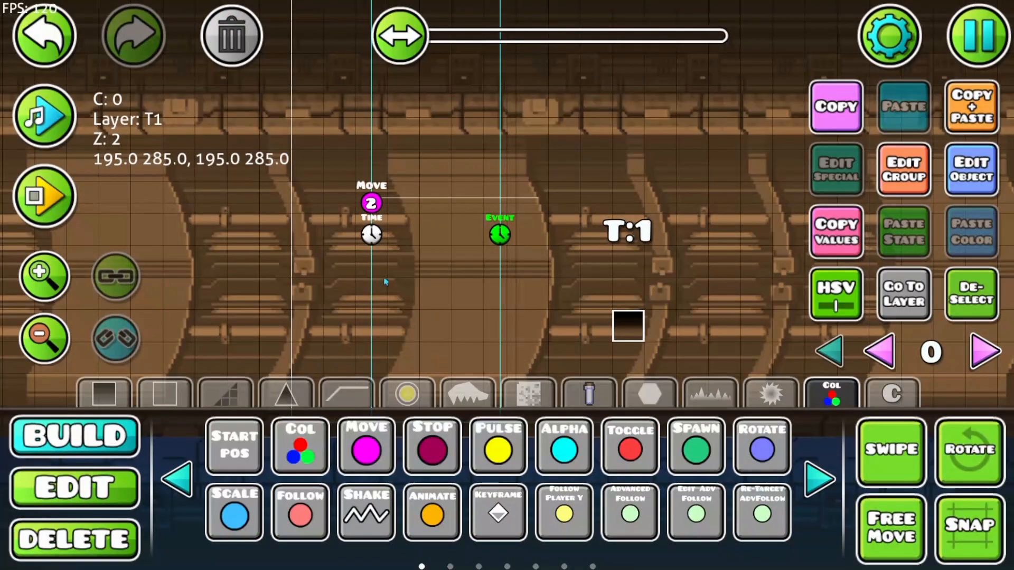
{"action": "left_click", "coordinate": [372, 445]}
{"action": "left_click", "coordinate": [497, 211]}
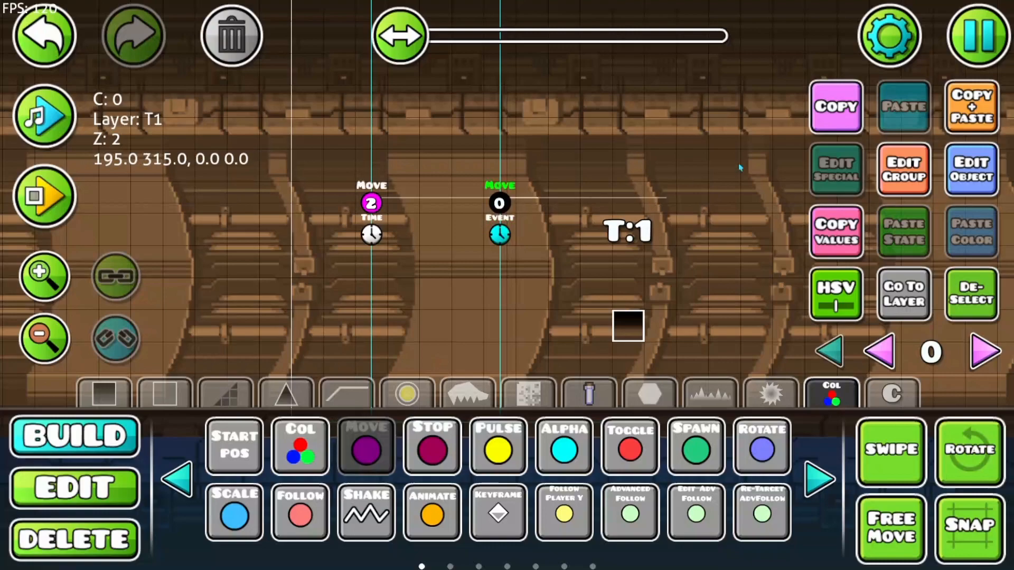
{"action": "left_click", "coordinate": [970, 169]}
{"action": "left_click", "coordinate": [813, 499]}
{"action": "left_click", "coordinate": [813, 499]}
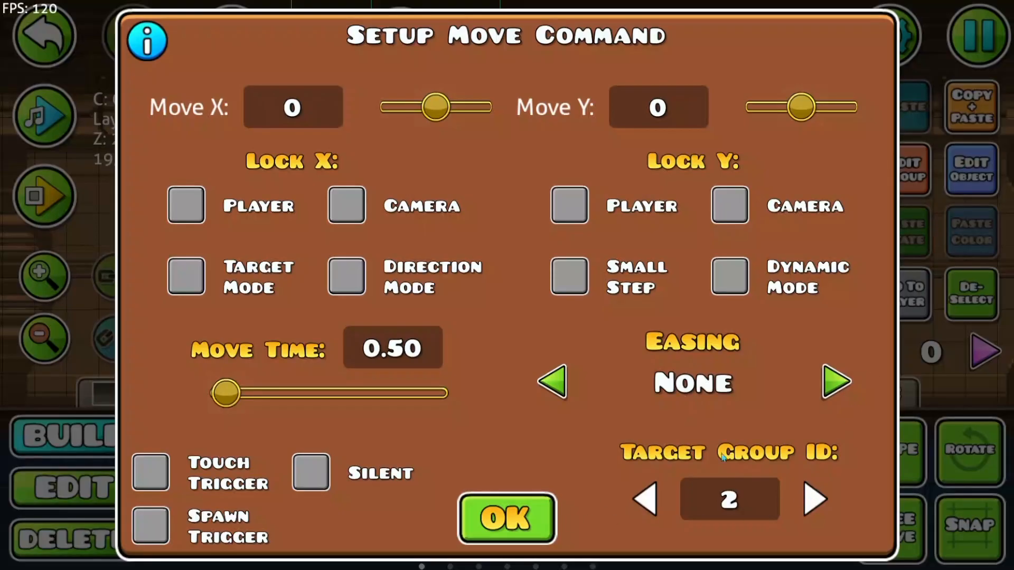
{"action": "left_click", "coordinate": [525, 526]}
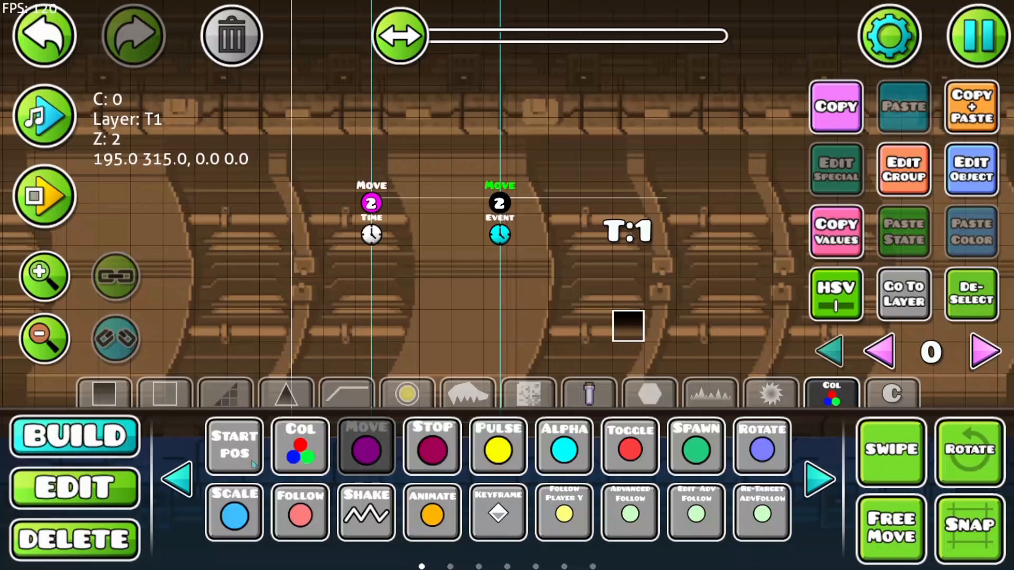
Set the new Move trigger's Move X to 20 and enable its Spawn Trigger option.
{"action": "left_click", "coordinate": [959, 165]}
{"action": "left_click", "coordinate": [288, 120]}
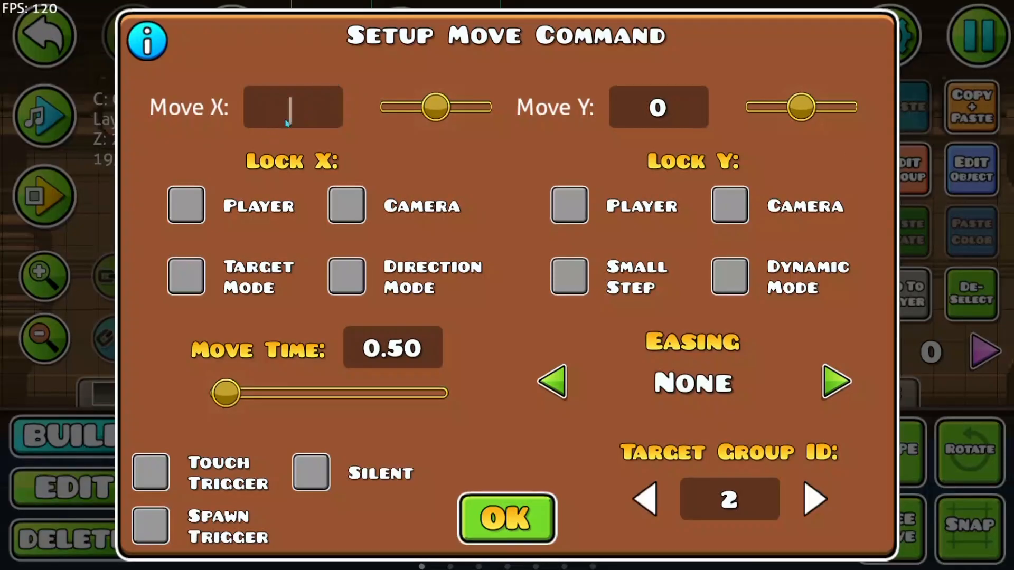
{"action": "type", "text": "20"}
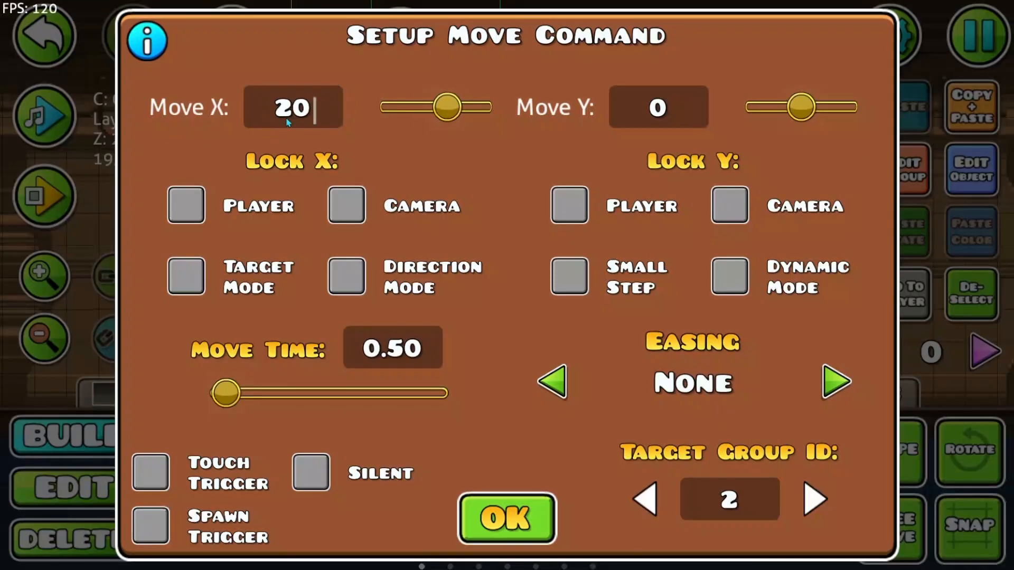
{"action": "left_click", "coordinate": [152, 526]}
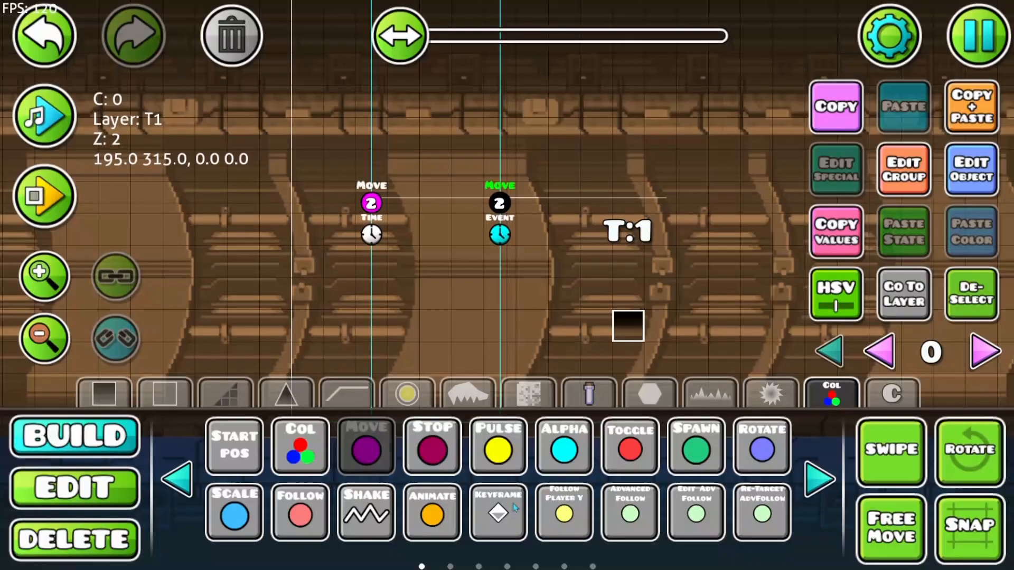
{"action": "left_click", "coordinate": [498, 523]}
Add group ID 3 to the new Move trigger above the Time Event trigger.
{"action": "left_click", "coordinate": [902, 170]}
{"action": "left_click", "coordinate": [586, 208]}
{"action": "left_click", "coordinate": [585, 209]}
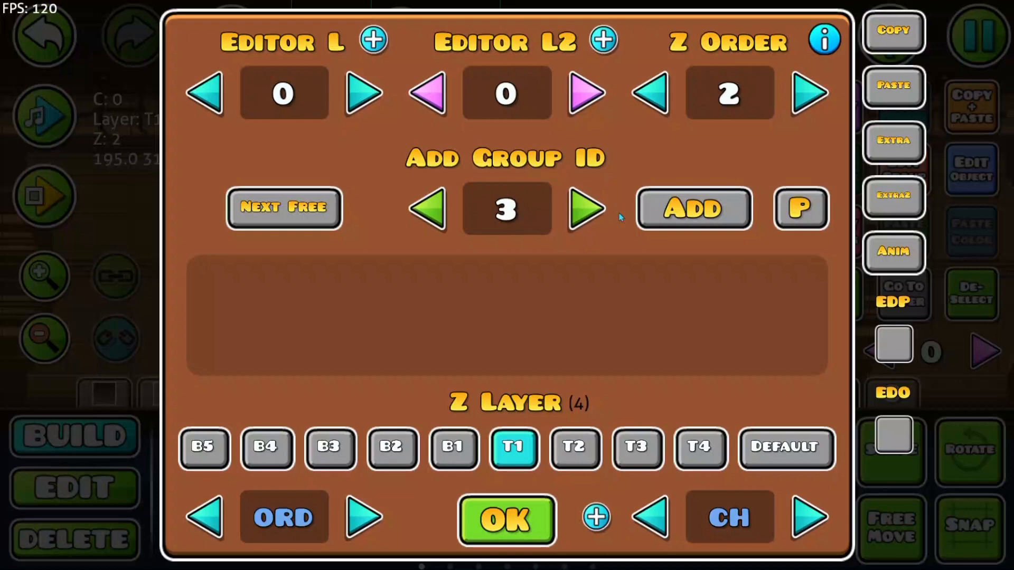
{"action": "left_click", "coordinate": [693, 209]}
{"action": "left_click", "coordinate": [512, 513]}
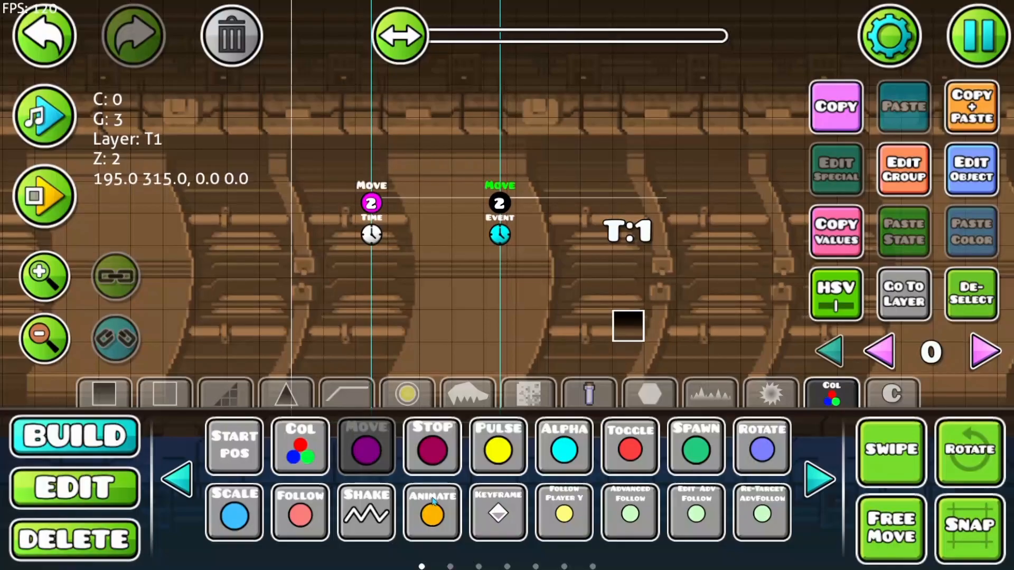
Deselect the Move trigger, run a short playtest of the Time Event setup and stop it.
{"action": "left_click", "coordinate": [120, 490]}
{"action": "left_click_drag", "start_coordinate": [378, 284], "coordinate": [388, 215]}
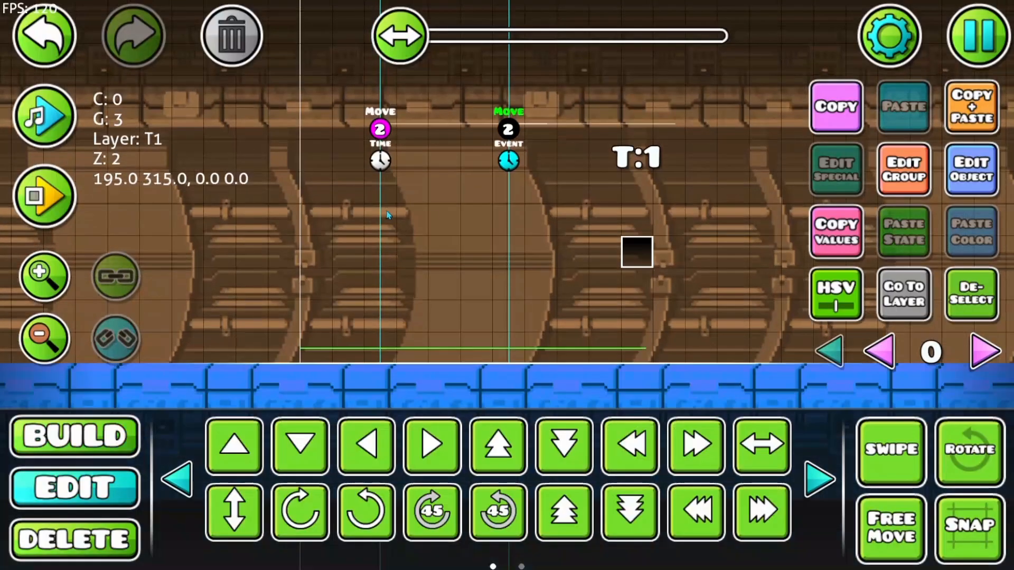
{"action": "left_click", "coordinate": [976, 298]}
{"action": "left_click", "coordinate": [59, 195]}
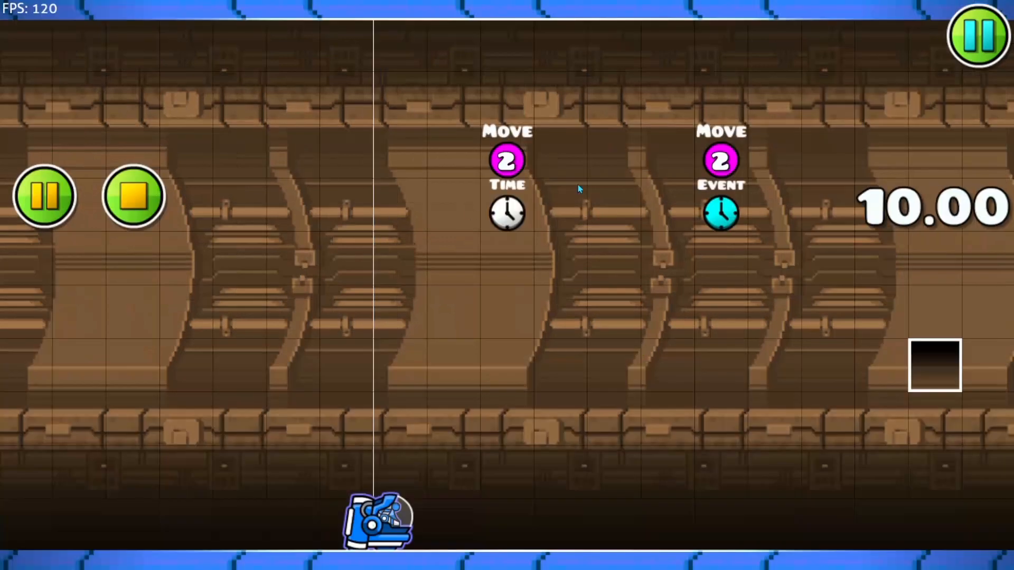
{"action": "left_click", "coordinate": [133, 197]}
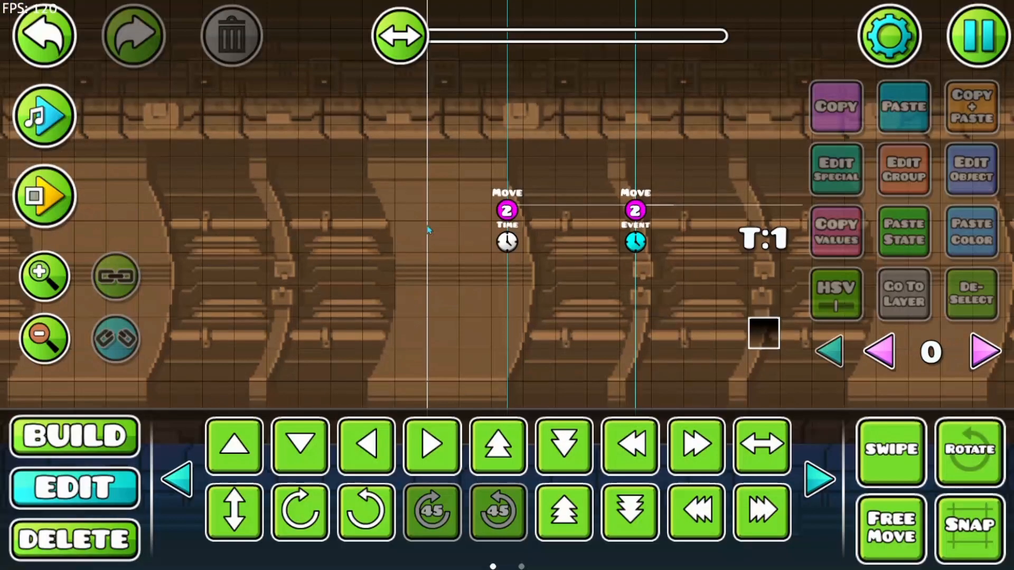
Turn off Start Paused on the Time trigger, playtest the countdown with the Time Event trigger and stop the playtest.
{"action": "left_click", "coordinate": [972, 169]}
{"action": "left_click", "coordinate": [720, 357]}
{"action": "left_click", "coordinate": [506, 491]}
{"action": "left_click", "coordinate": [44, 195]}
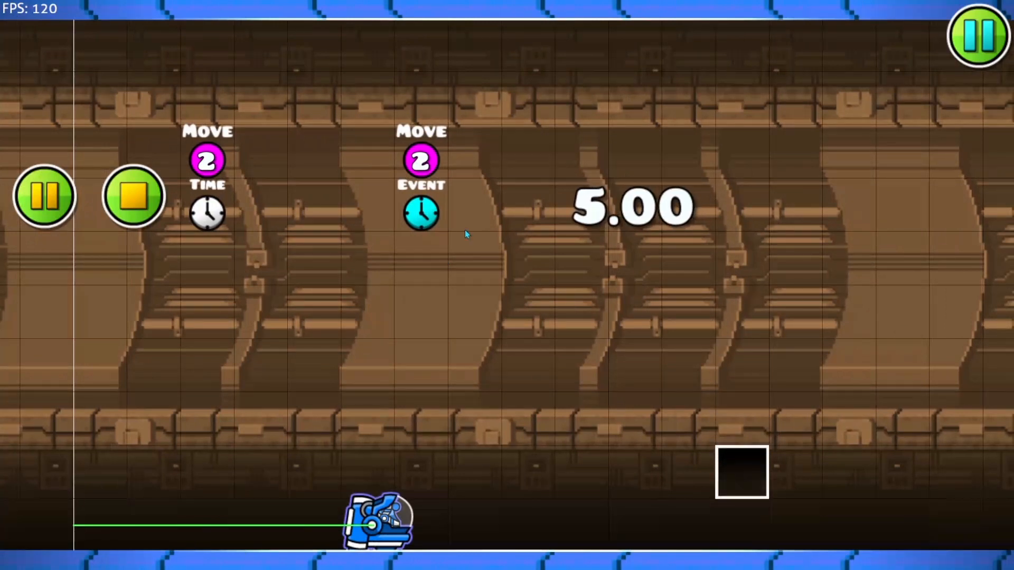
{"action": "left_click", "coordinate": [120, 204]}
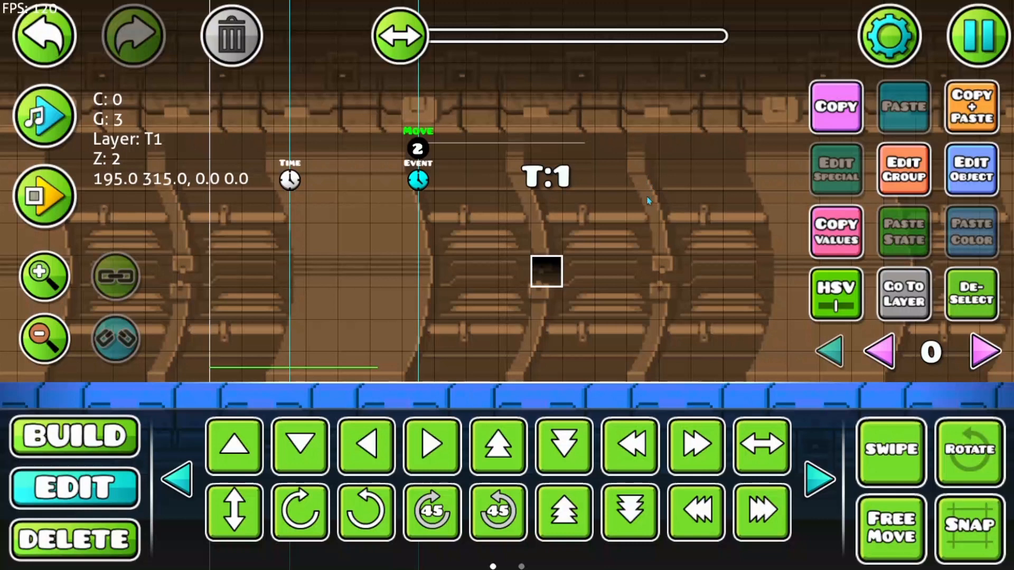
{"action": "left_click_drag", "start_coordinate": [650, 261], "coordinate": [759, 236]}
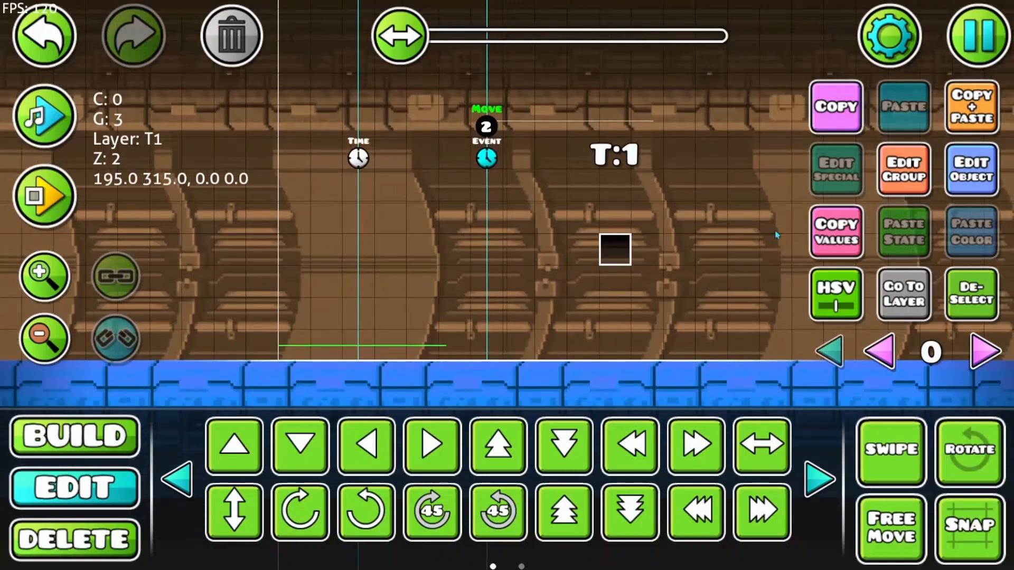